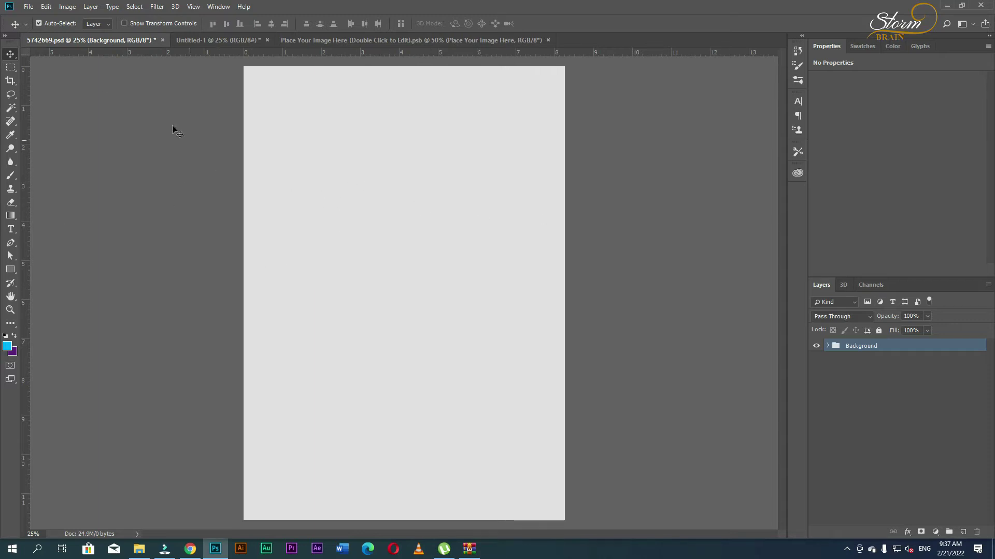
Draw a purple rectangle across the top of the page.
left_click(14, 336)
left_click(11, 269)
left_click_drag(245, 66, 567, 258)
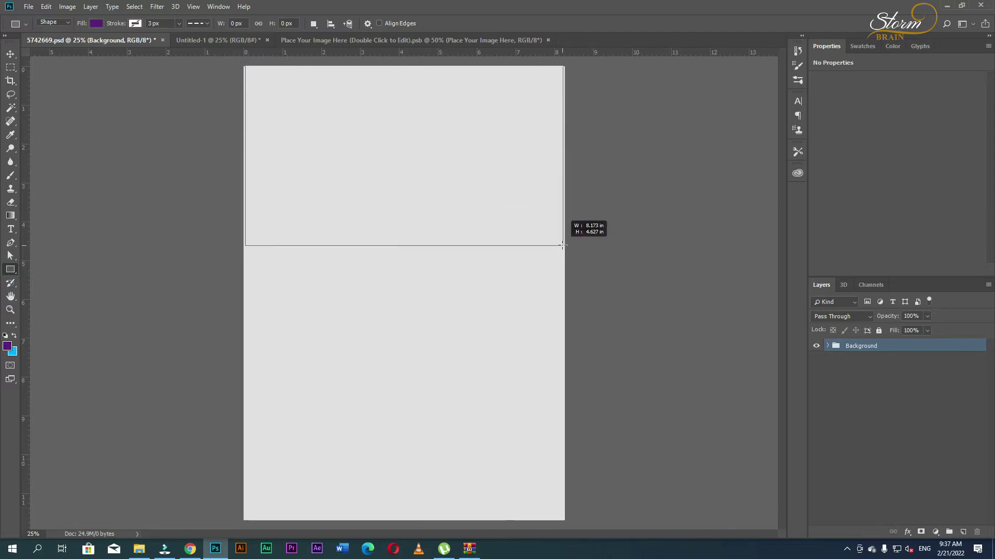
left_click_drag(567, 257, 563, 239)
Stretch the purple rectangle to span the page's full width.
left_click(10, 54)
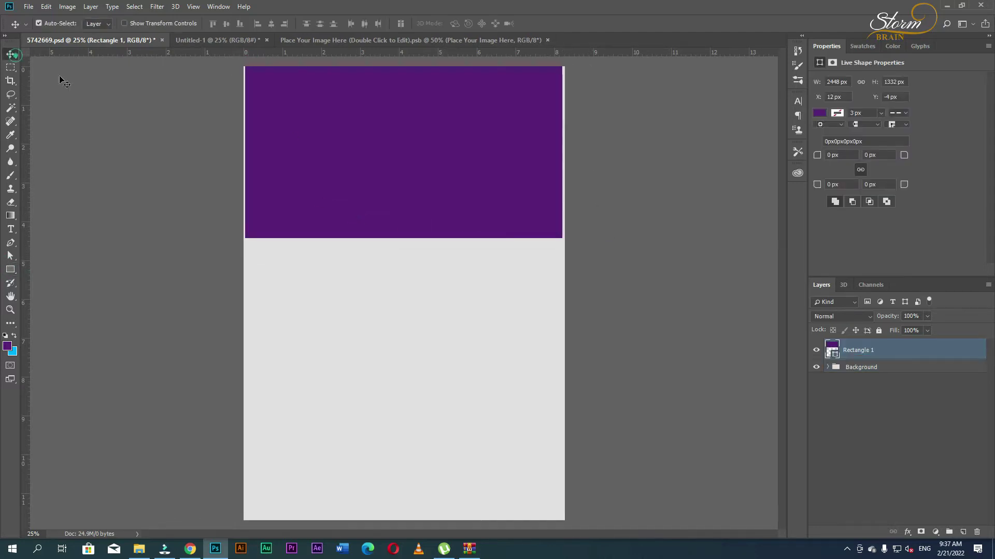
left_click_drag(485, 159, 473, 158)
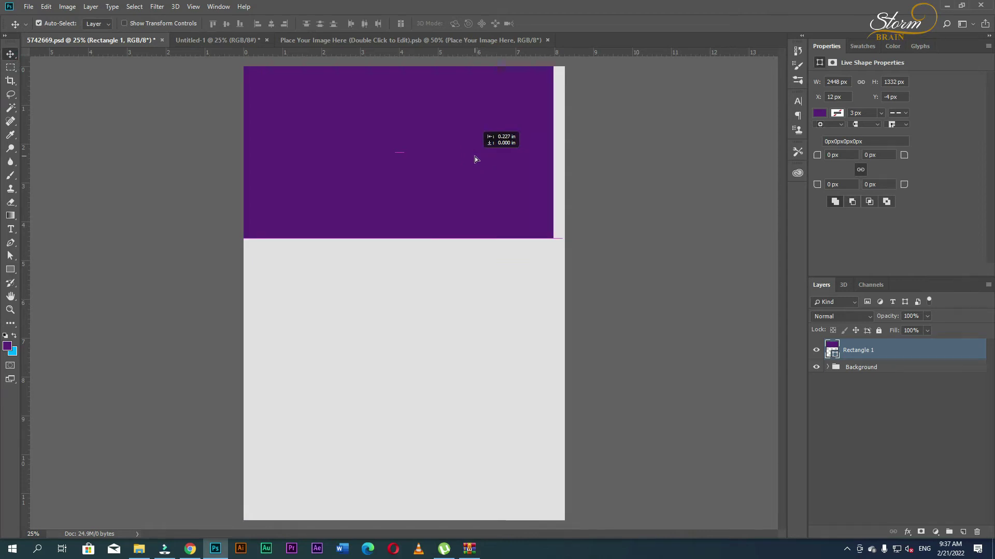
key("ctrl+t")
left_click_drag(557, 150, 564, 150)
mouse_move(237, 152)
left_mouse_down()
mouse_move(263, 153)
mouse_move(248, 154)
left_mouse_up()
key("Return")
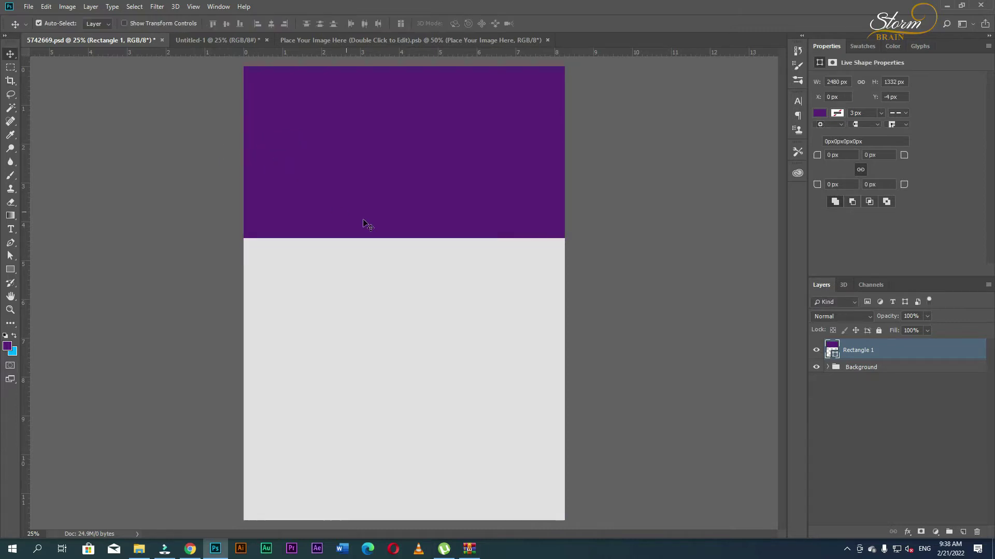
Alt-drag a copy to the page bottom and shorten it into a band.
mouse_move(330, 229)
left_mouse_down()
mouse_move(319, 525)
mouse_move(323, 505)
mouse_move(336, 506)
left_mouse_up()
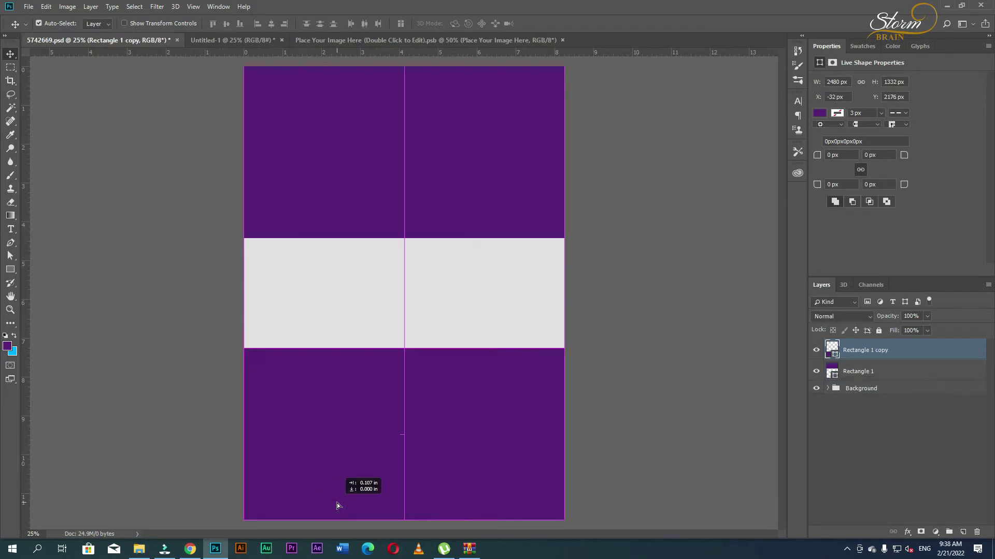
key("ctrl+t")
left_click_drag(406, 348, 407, 448)
Bring the classroom photo into the flyer and place it behind both purple bands.
left_click(340, 42)
left_click_drag(448, 282, 364, 298)
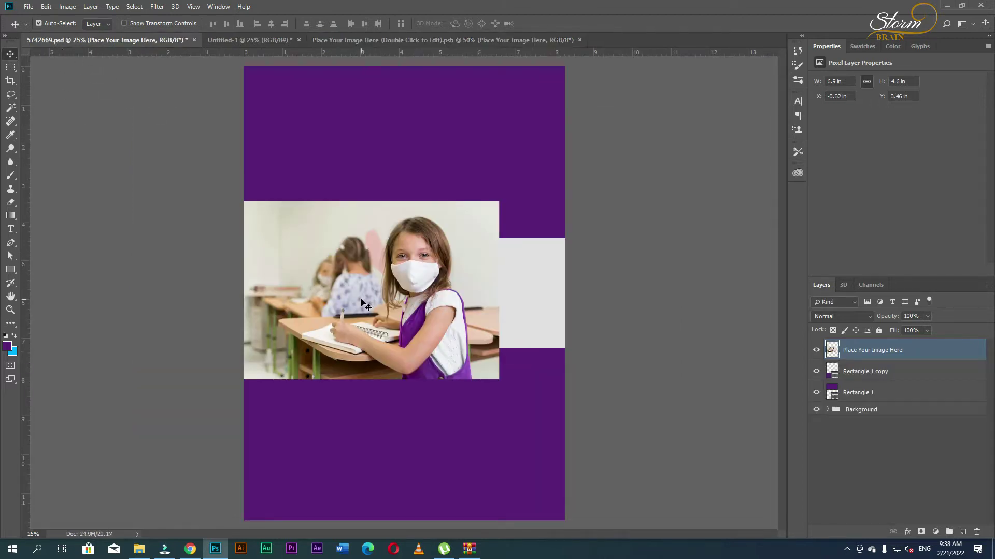
left_click_drag(870, 352, 871, 402)
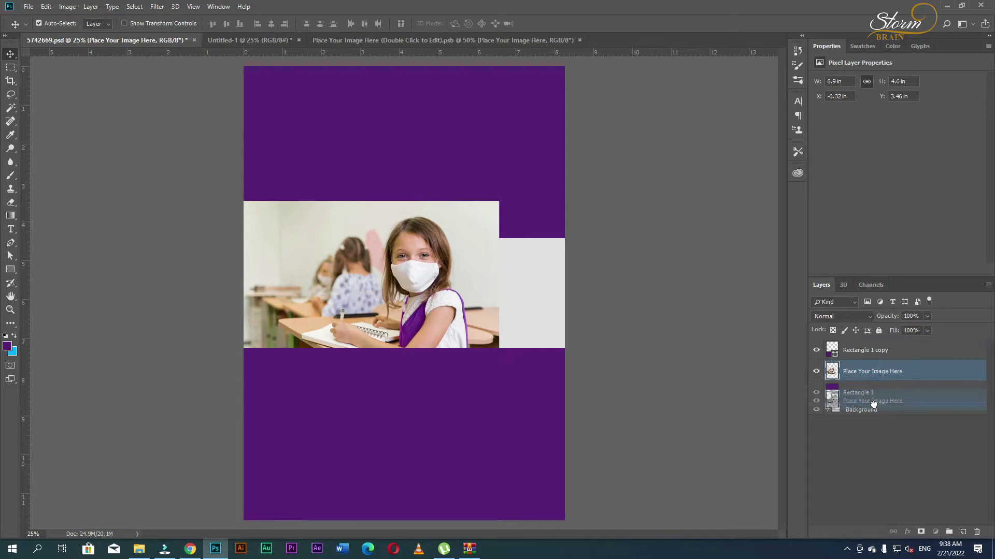
left_click(439, 406)
Shorten the lower purple band toward the page bottom.
key("ctrl+t")
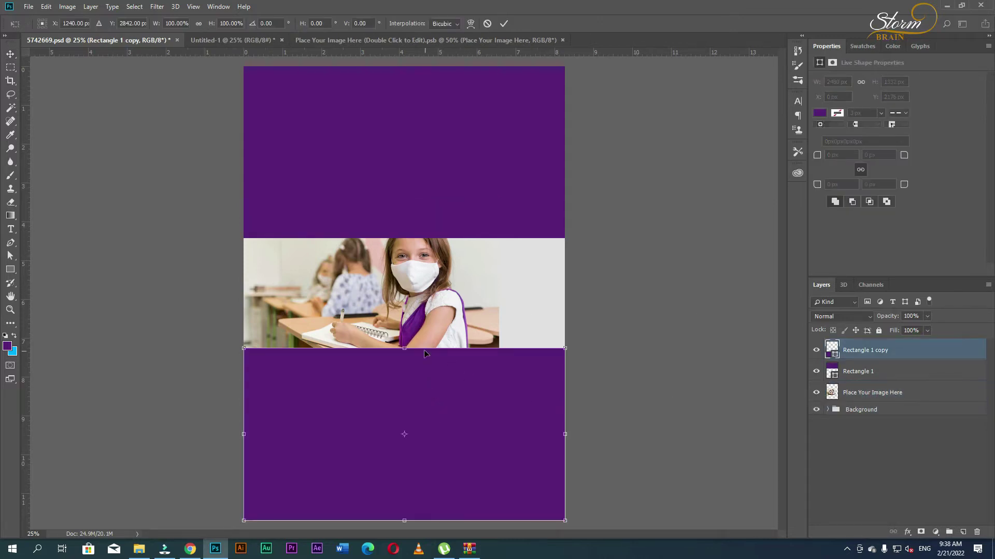
left_click_drag(405, 350, 410, 458)
key("Return")
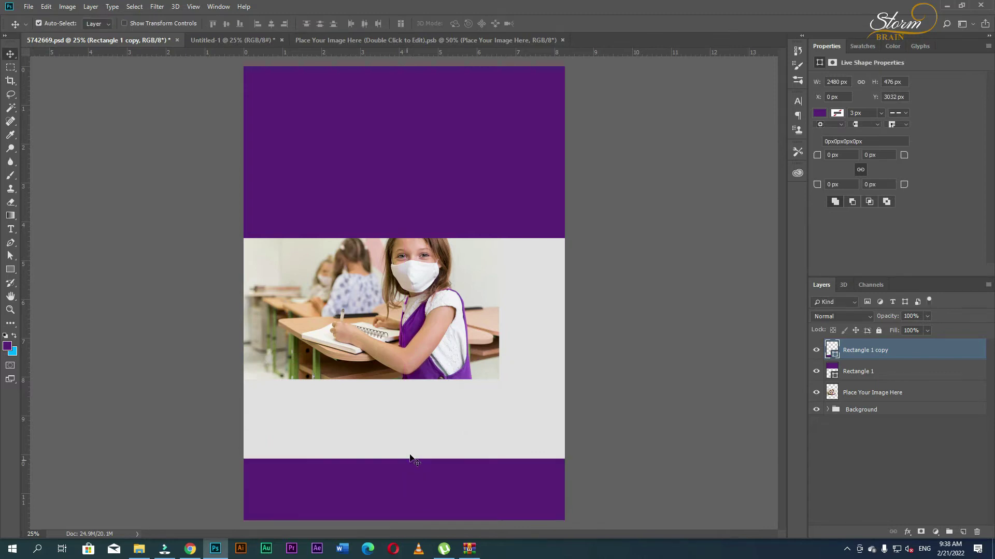
Move the photo into the middle area and enlarge it.
left_click_drag(418, 357, 444, 399)
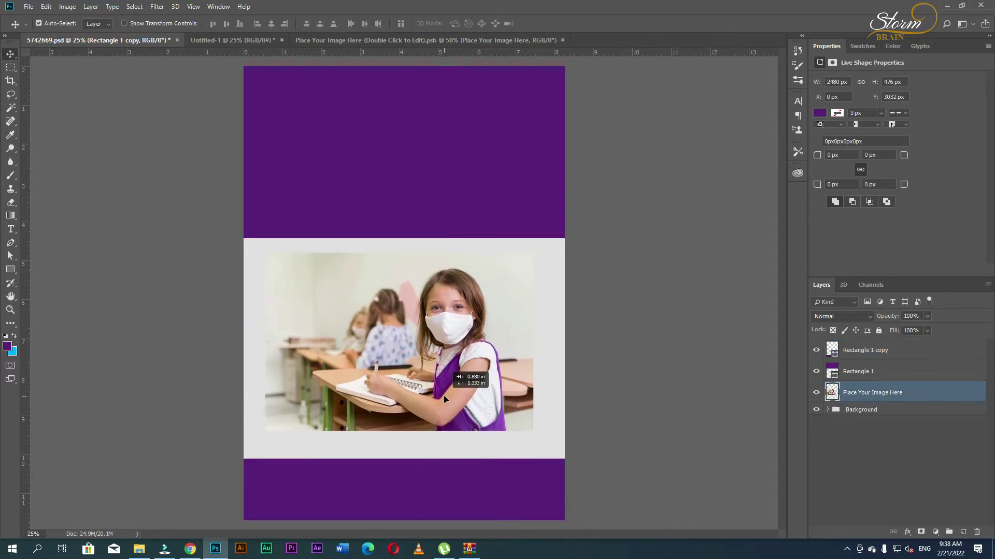
key("ctrl+t")
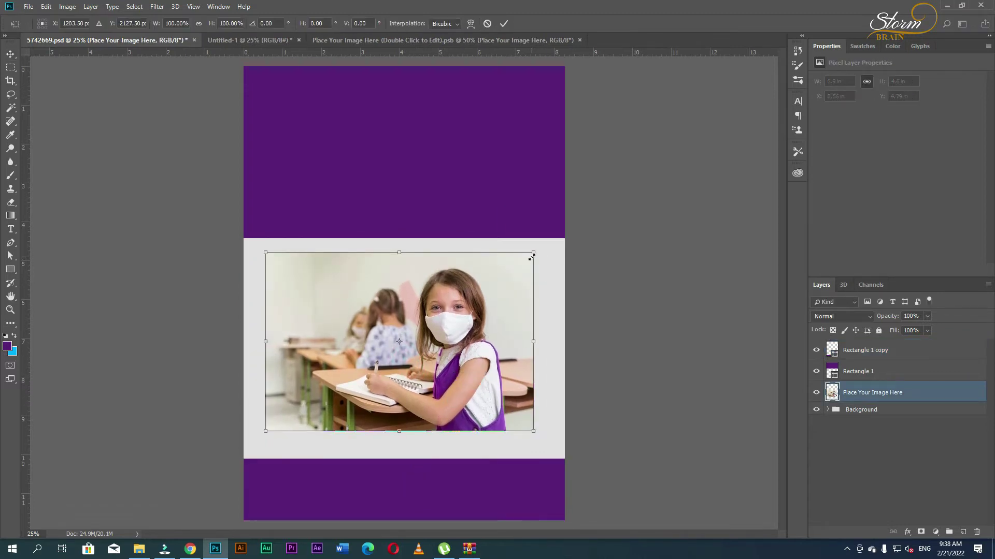
left_click_drag(532, 256, 571, 227)
key("Return")
Raise the top band and scale the photo to about 118% between the bands.
left_click_drag(477, 207, 478, 187)
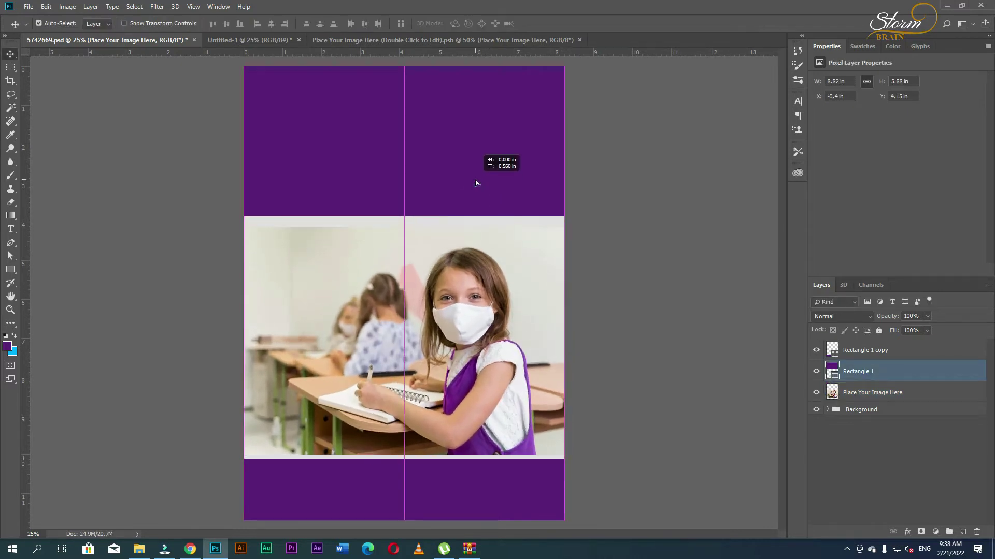
left_click_drag(394, 335, 409, 328)
key("ctrl+t")
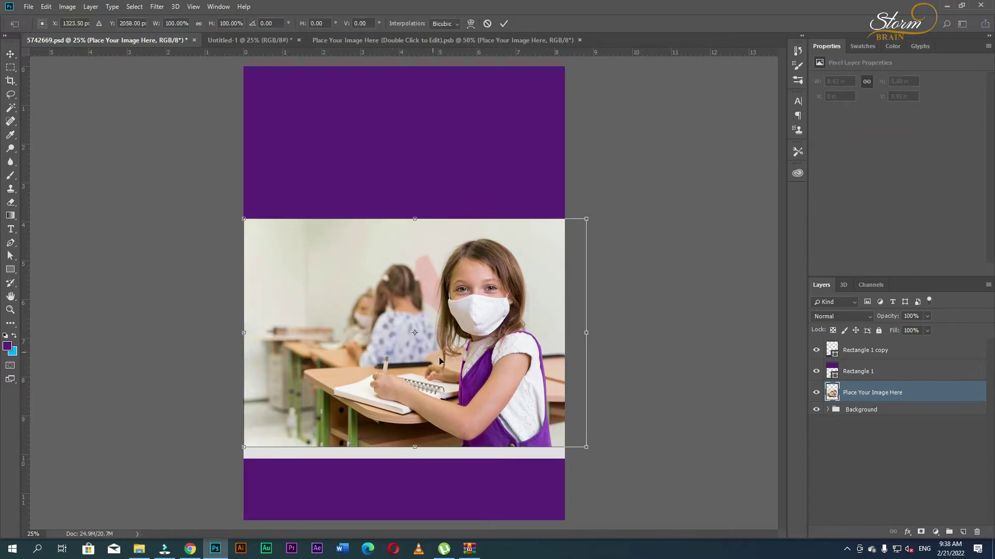
left_click_drag(576, 448, 604, 462)
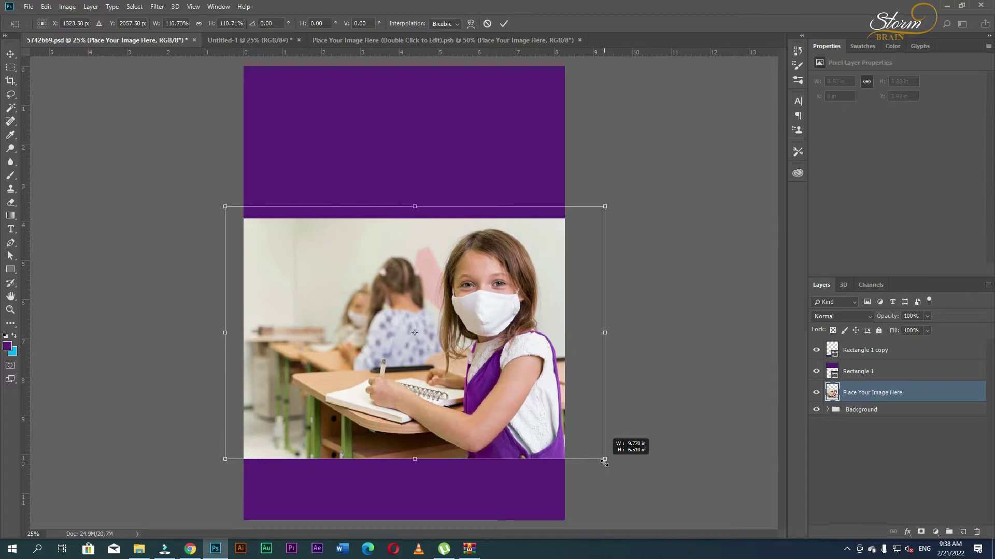
left_click_drag(604, 462, 614, 472)
left_click_drag(498, 419, 480, 441)
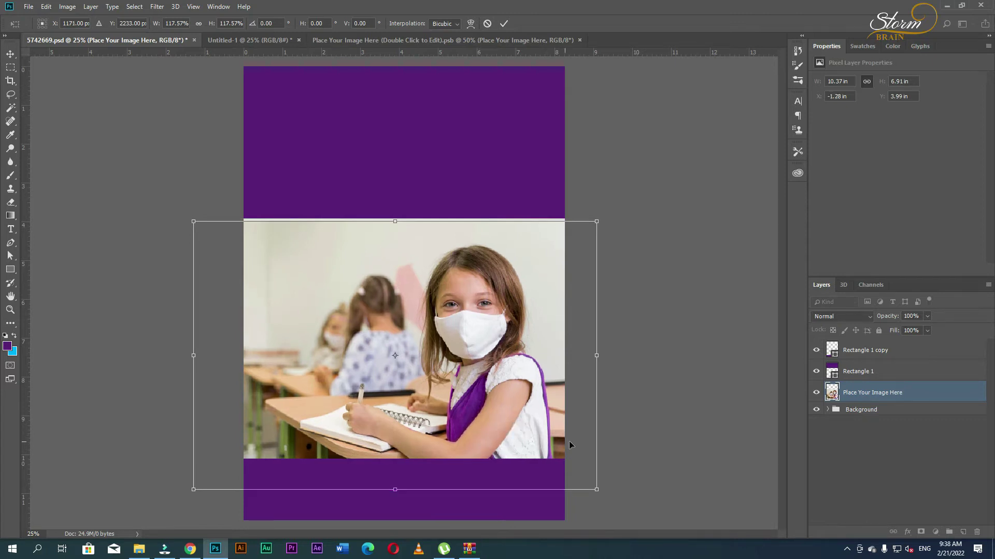
key("Return")
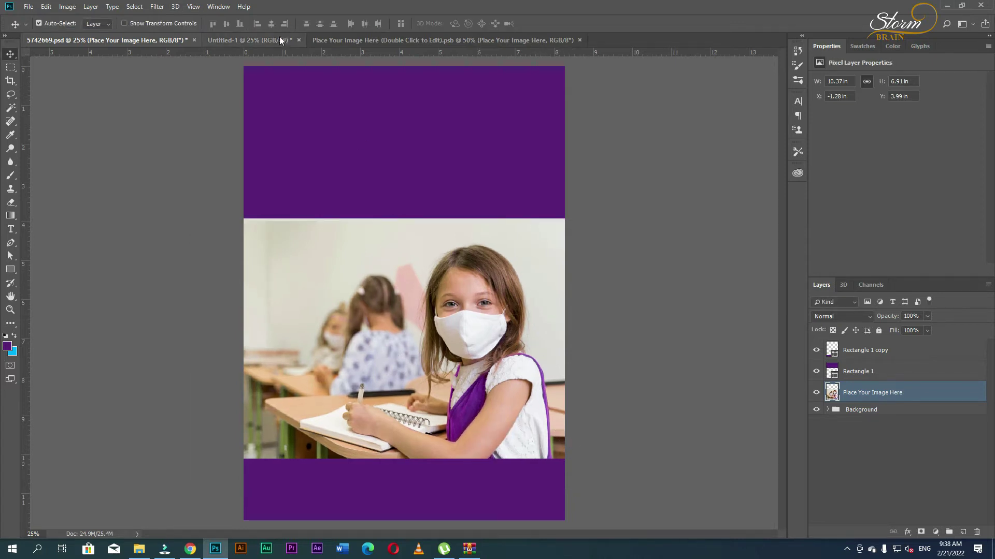
Copy the top white wave from Untitled-1 and stack its Shape layer above Rectangle 1.
left_click(245, 43)
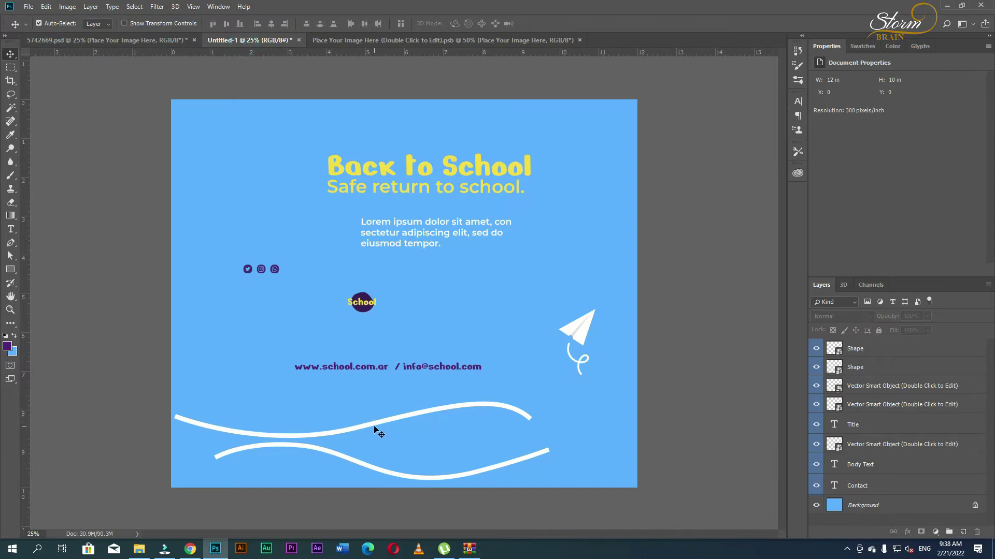
left_click_drag(372, 424, 394, 342)
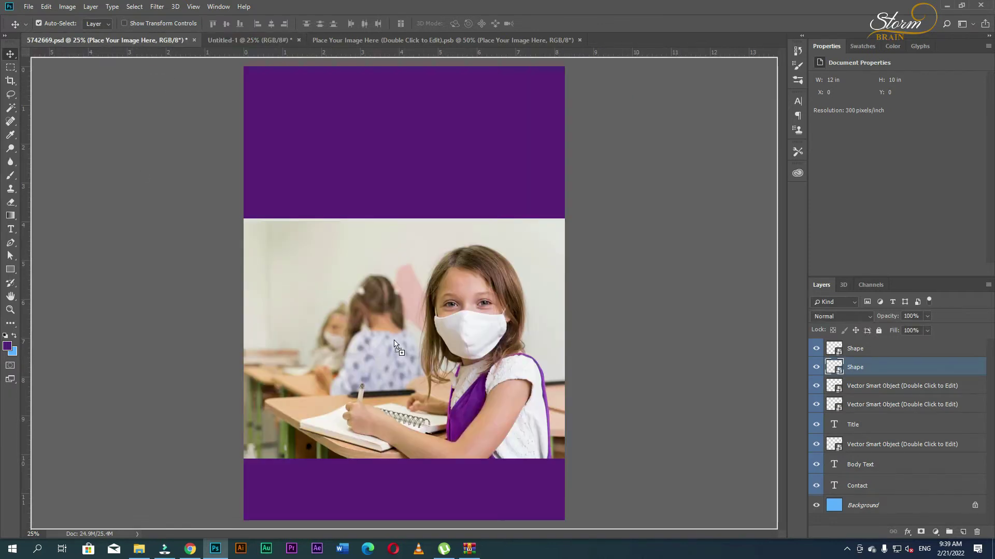
mouse_move(374, 256)
left_mouse_down()
mouse_move(391, 261)
mouse_move(419, 240)
left_mouse_up()
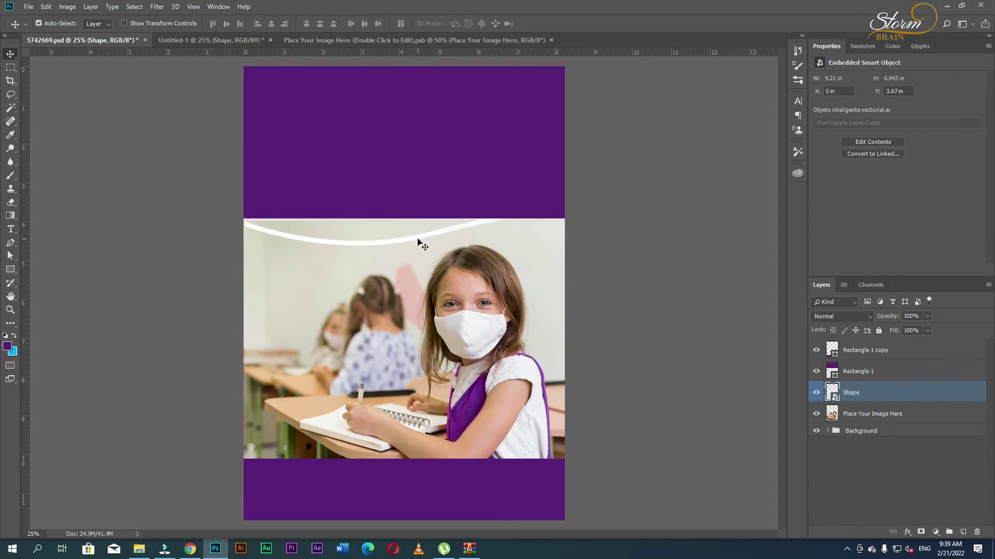
mouse_move(869, 391)
left_mouse_down()
mouse_move(857, 358)
mouse_move(838, 363)
left_mouse_up()
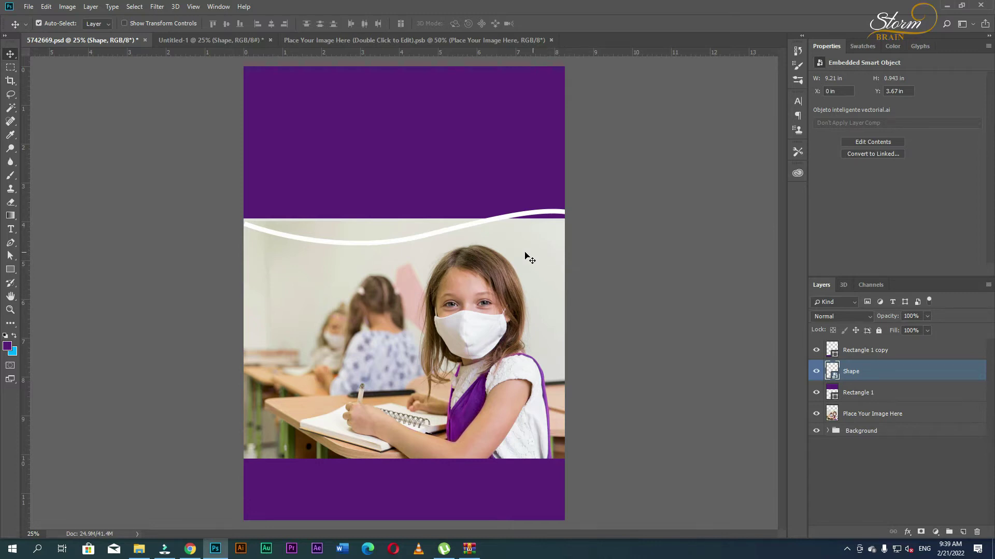
Warp the top purple band so its bottom edge curves along the wave.
left_click(369, 207)
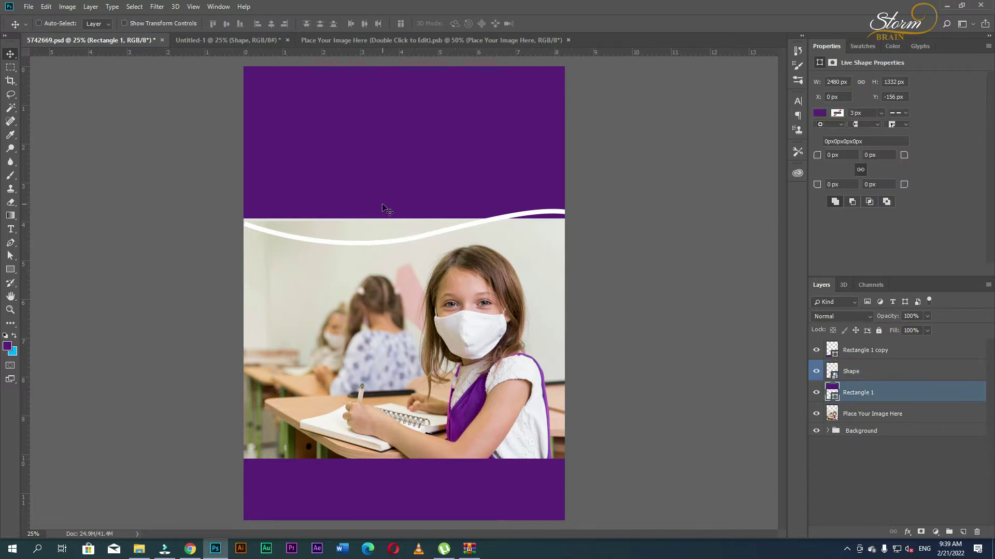
key("ctrl+t")
right_click(382, 193)
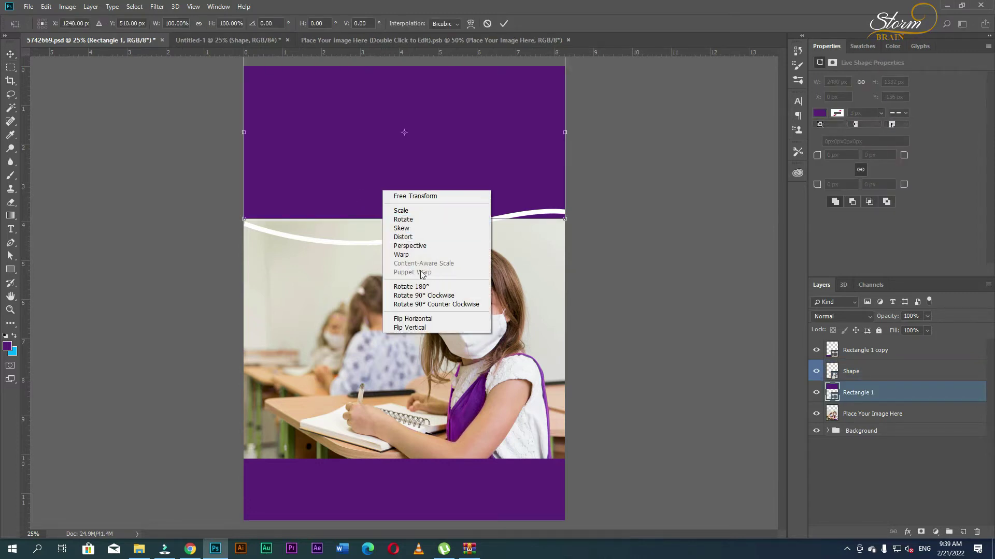
left_click(402, 244)
right_click(352, 208)
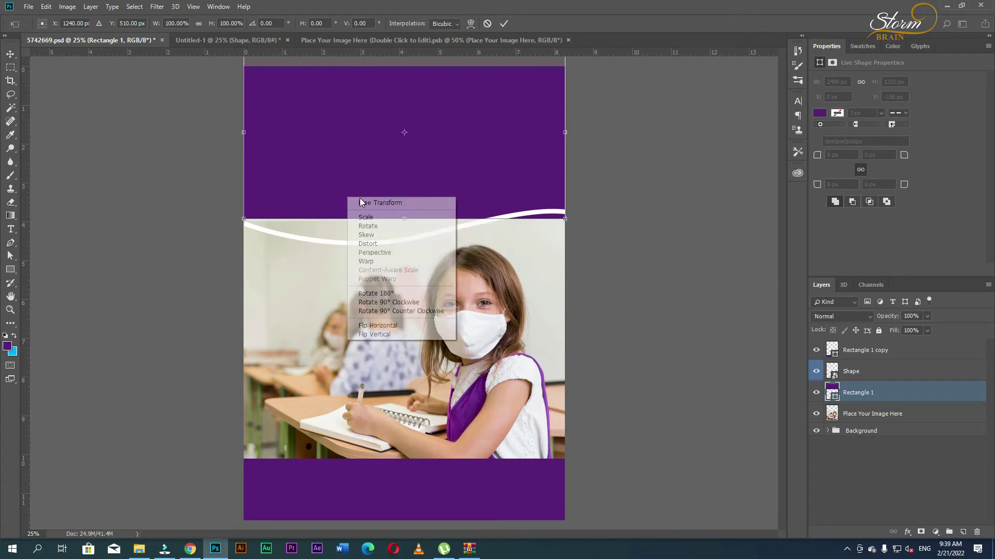
left_click(376, 261)
left_click_drag(350, 208, 353, 217)
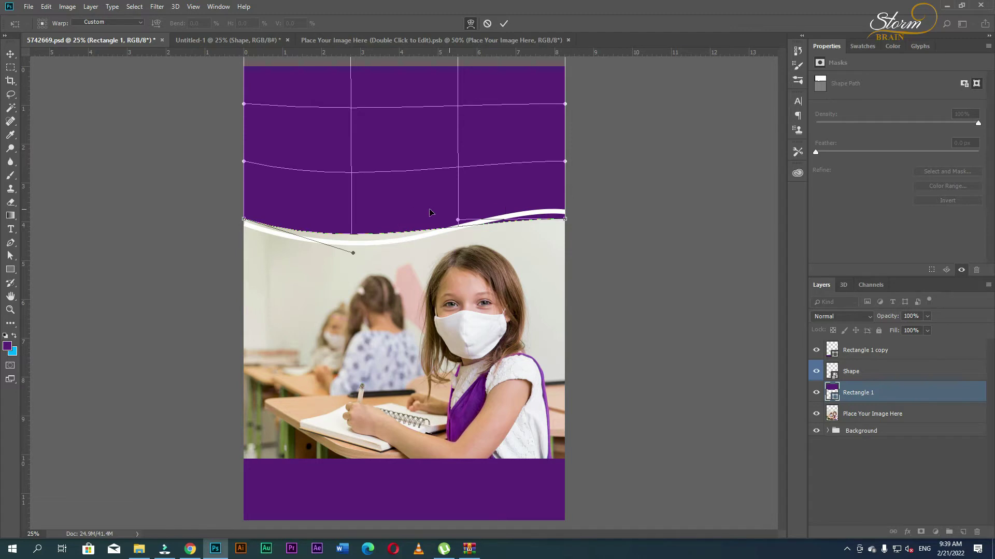
mouse_move(406, 207)
left_mouse_down()
mouse_move(396, 224)
mouse_move(398, 212)
left_mouse_up()
left_click_drag(542, 215, 549, 206)
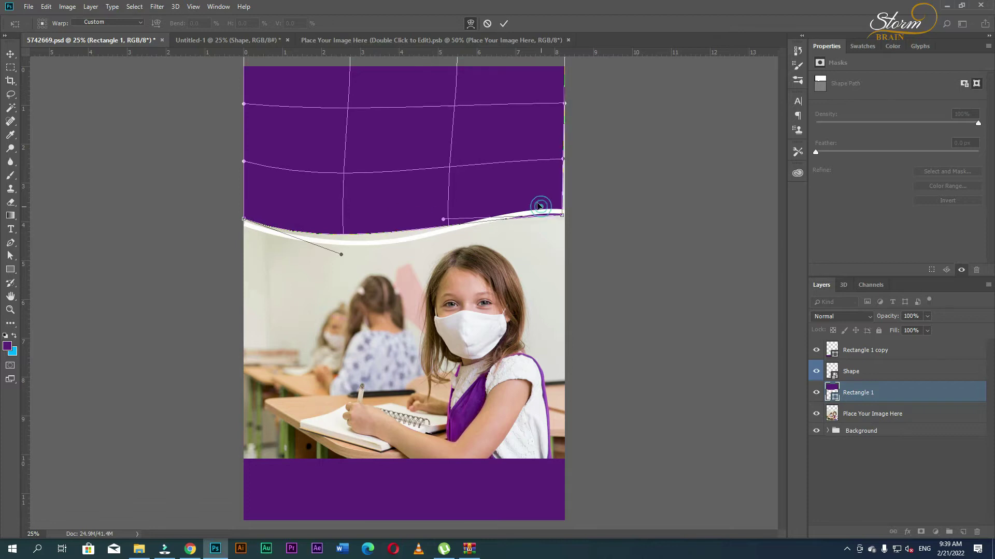
key("Return")
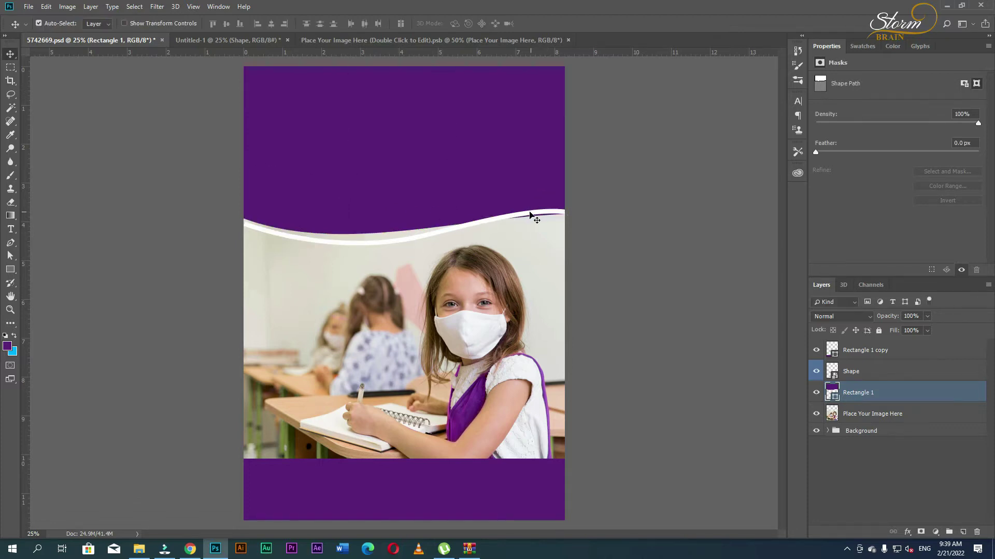
Position the white wave just beneath the purple curve.
left_click_drag(435, 236, 435, 230)
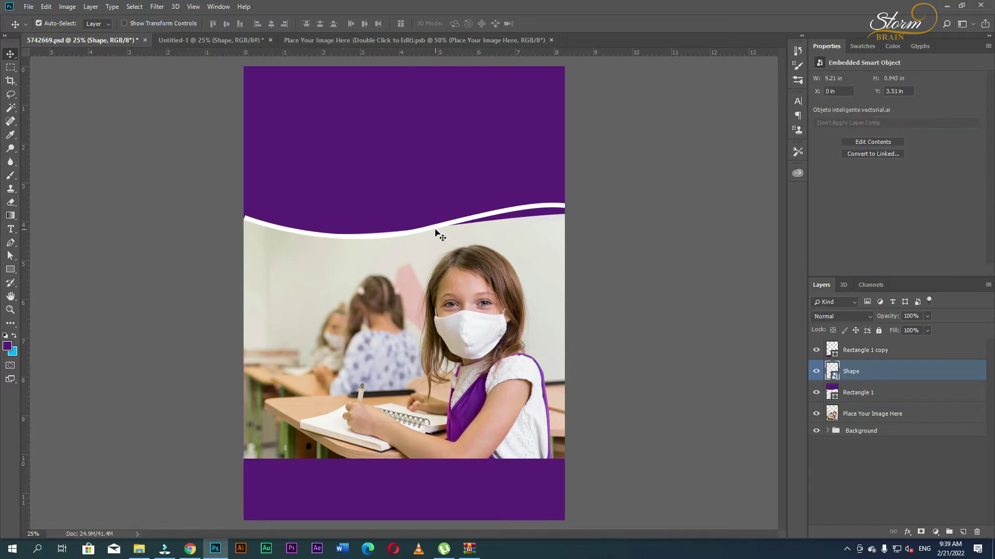
key("Down")
key("Down")
key("Down")
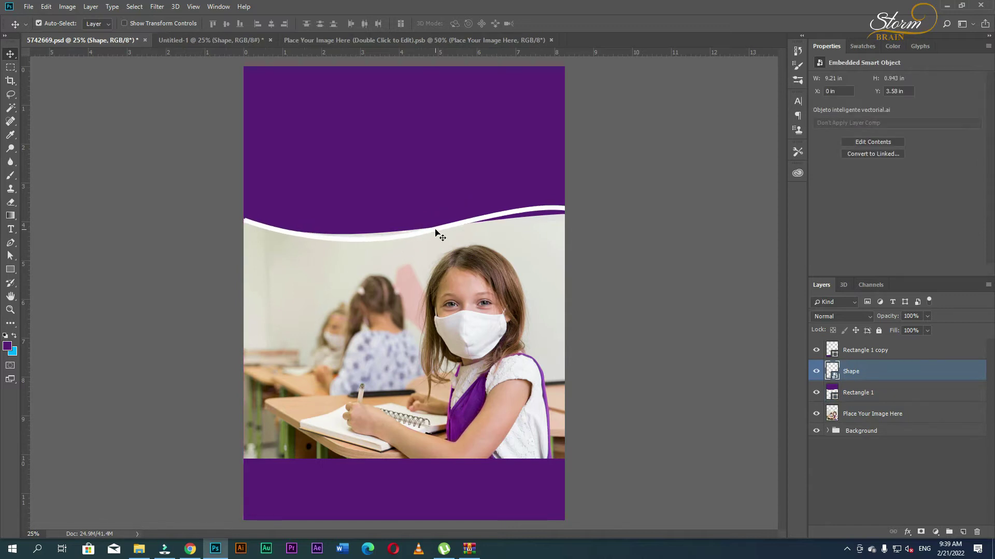
left_click(611, 251)
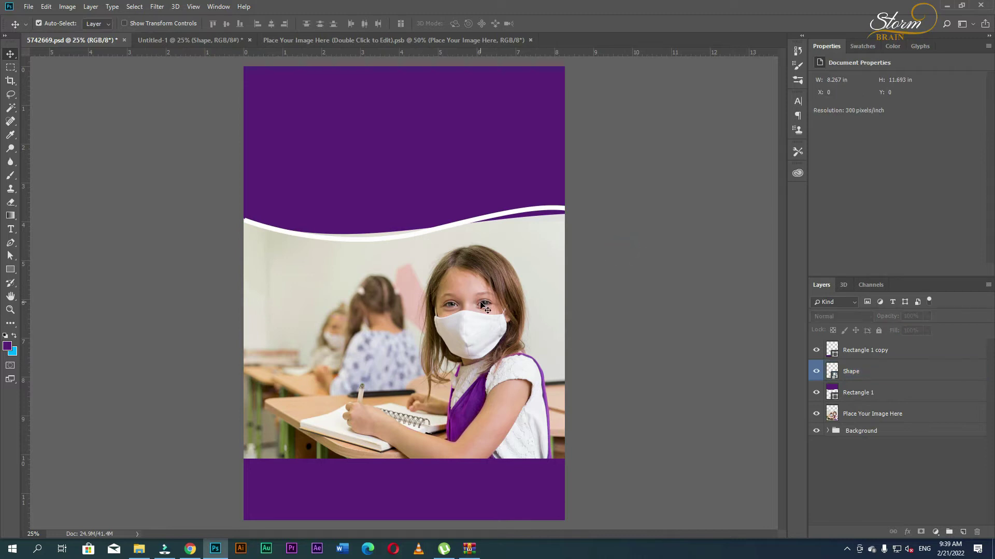
Re-warp Rectangle 1 so its lower curve follows the white wave.
left_click(518, 197)
right_click(505, 176)
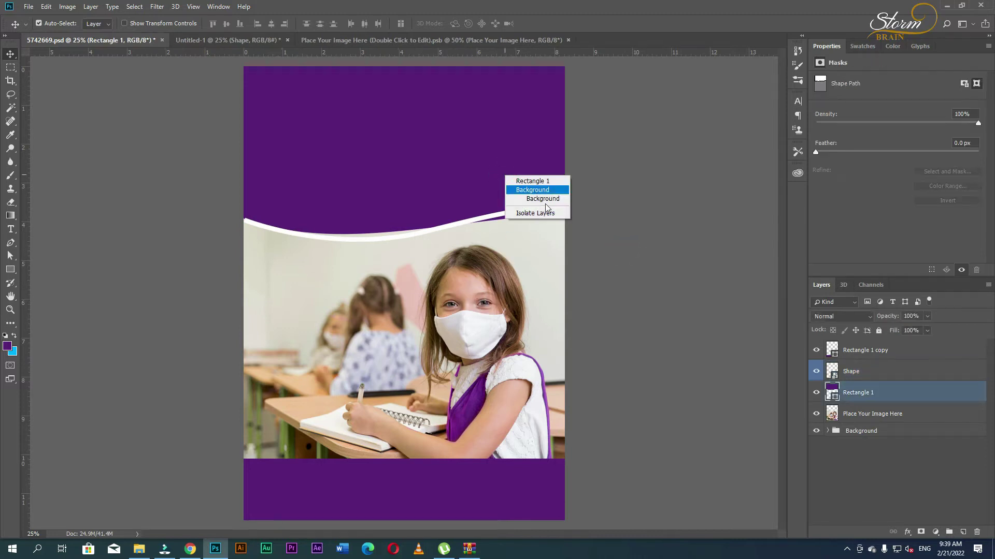
left_click(404, 186)
key("ctrl+t")
right_click(405, 186)
left_click(438, 252)
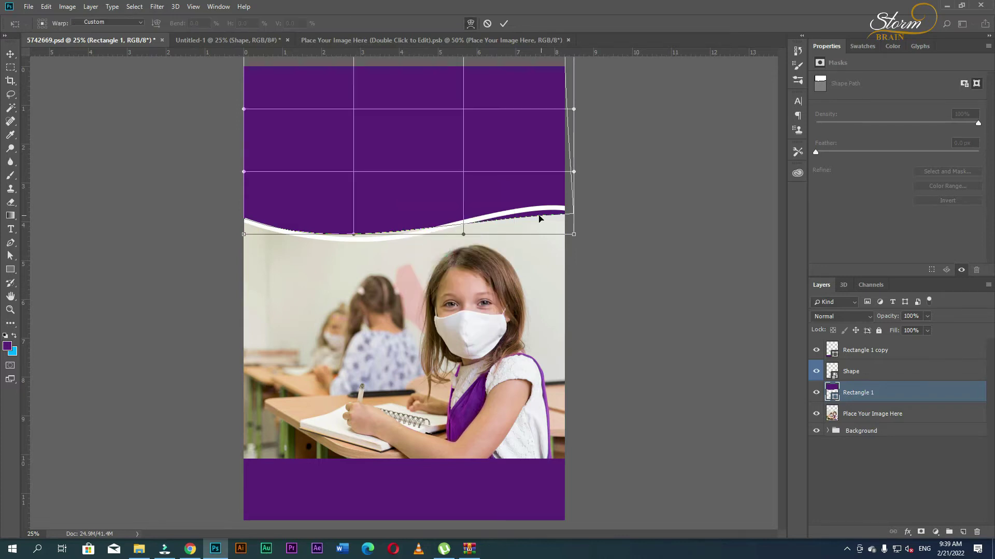
left_click_drag(536, 218, 537, 216)
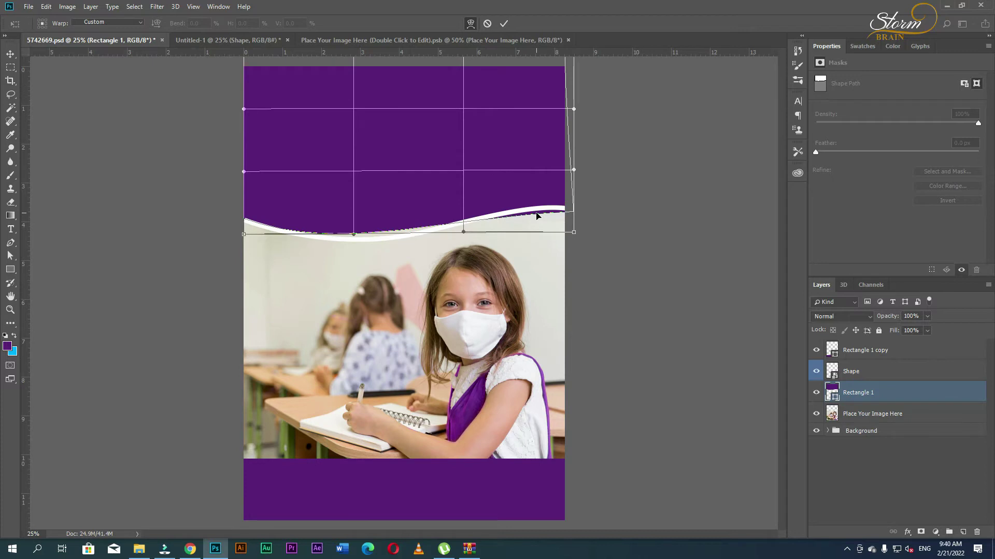
left_click_drag(463, 233, 472, 228)
key("Return")
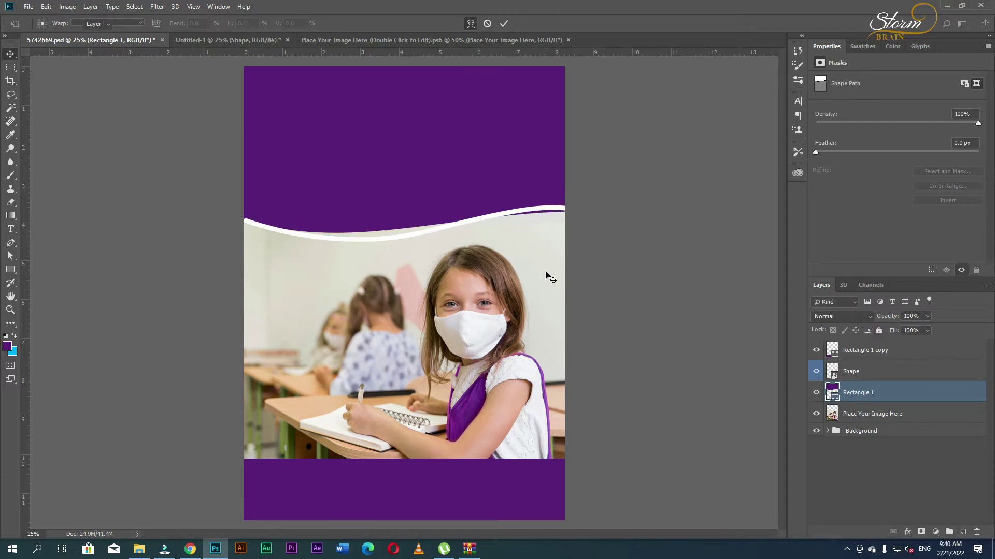
Copy the lower white wave from the blue Back to School draft into the flyer.
left_click(616, 249)
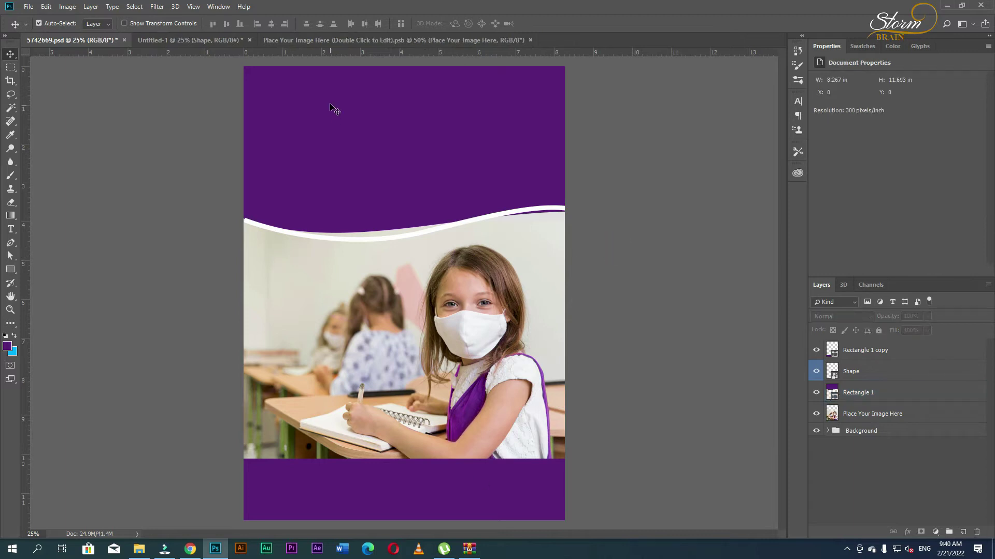
left_click(200, 40)
mouse_move(376, 468)
left_mouse_down()
mouse_move(347, 454)
mouse_move(407, 477)
mouse_move(395, 472)
left_mouse_up()
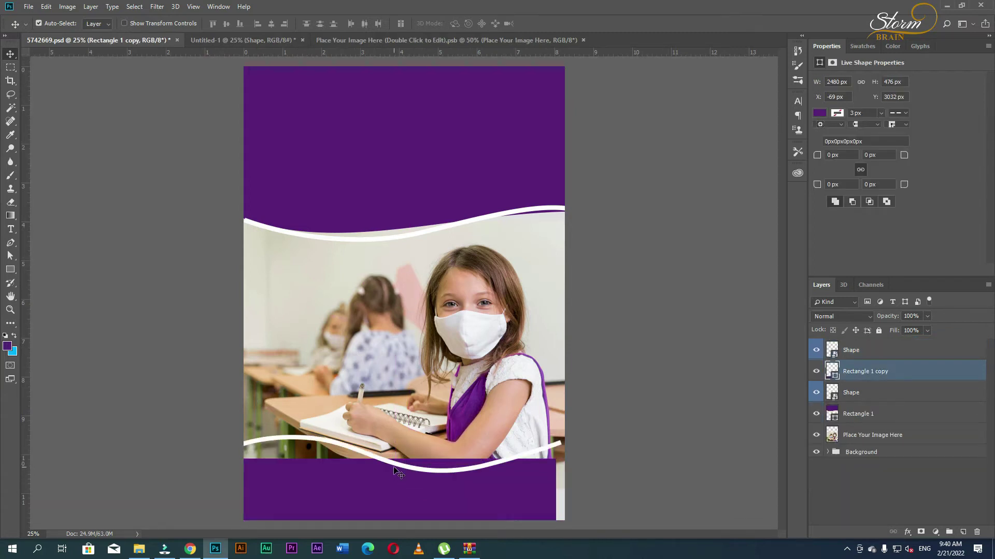
Shift the new wave and move the bottom band to span the full width.
left_click(397, 467)
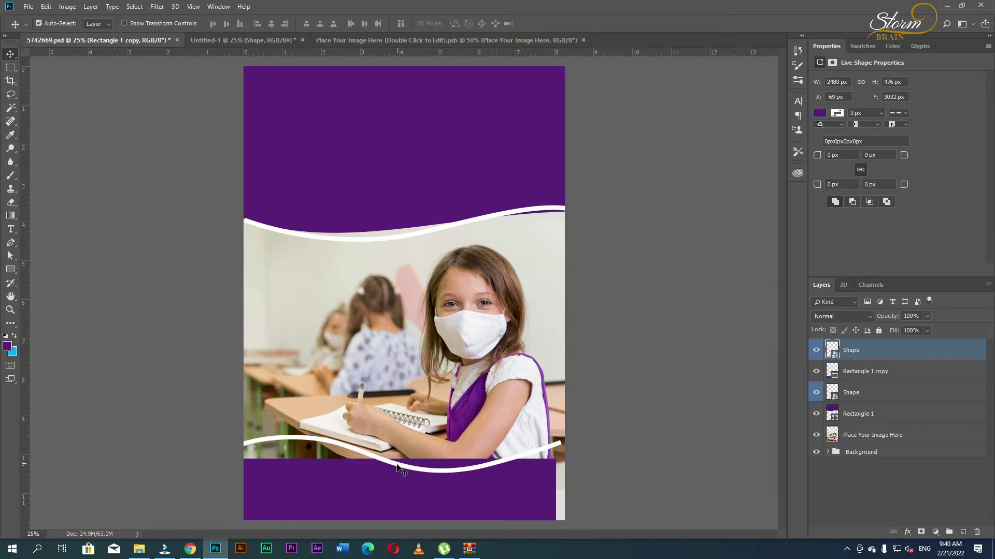
left_click_drag(497, 500, 506, 500)
left_click_drag(455, 471, 459, 477)
left_click(417, 498)
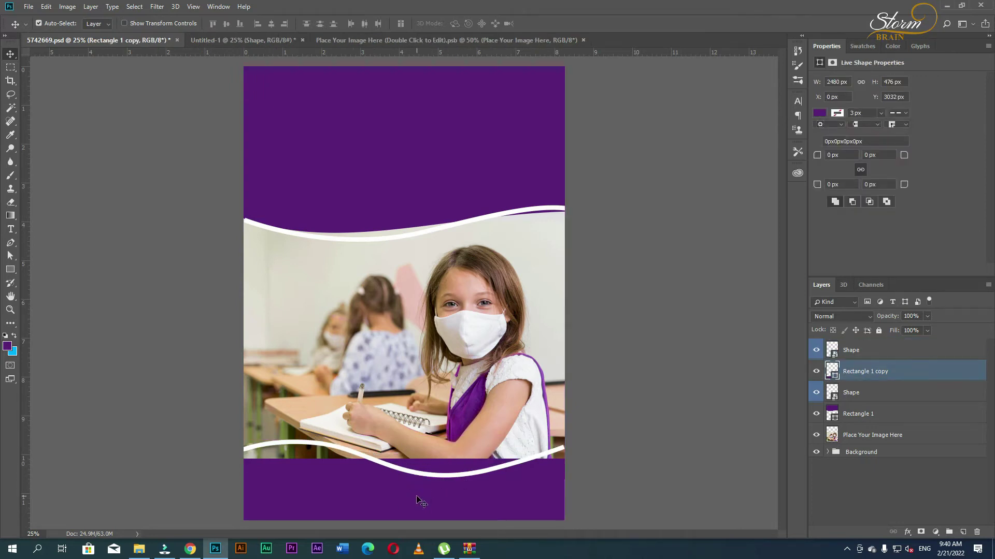
key("ctrl+t")
Warp the bottom purple band's top edge to follow the lower white wave.
right_click(384, 499)
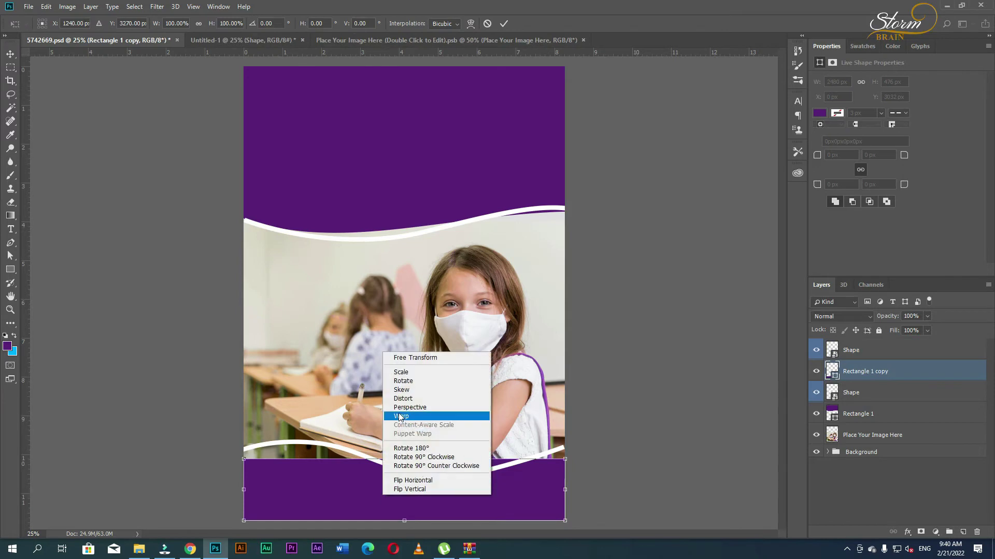
left_click(400, 417)
left_click_drag(317, 467, 313, 452)
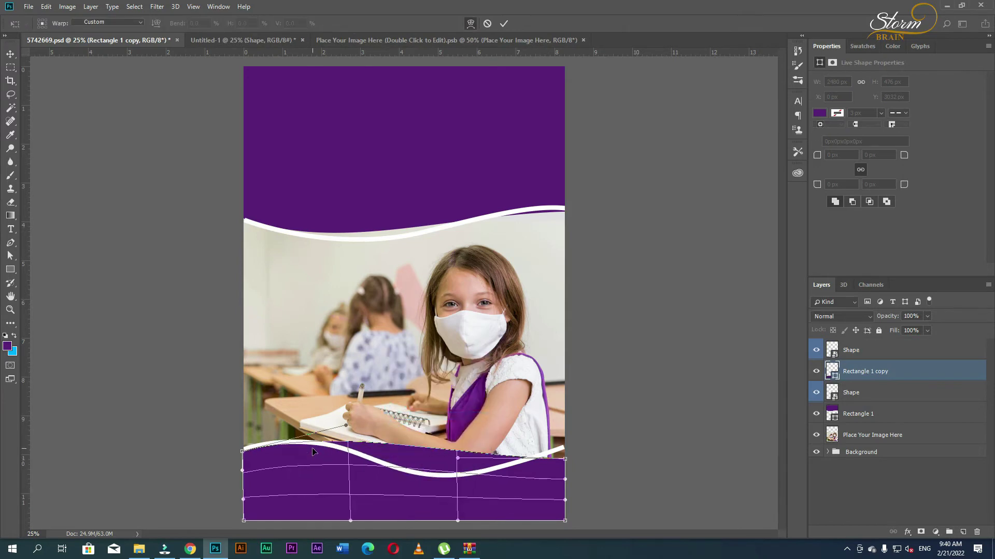
left_click_drag(458, 460, 453, 510)
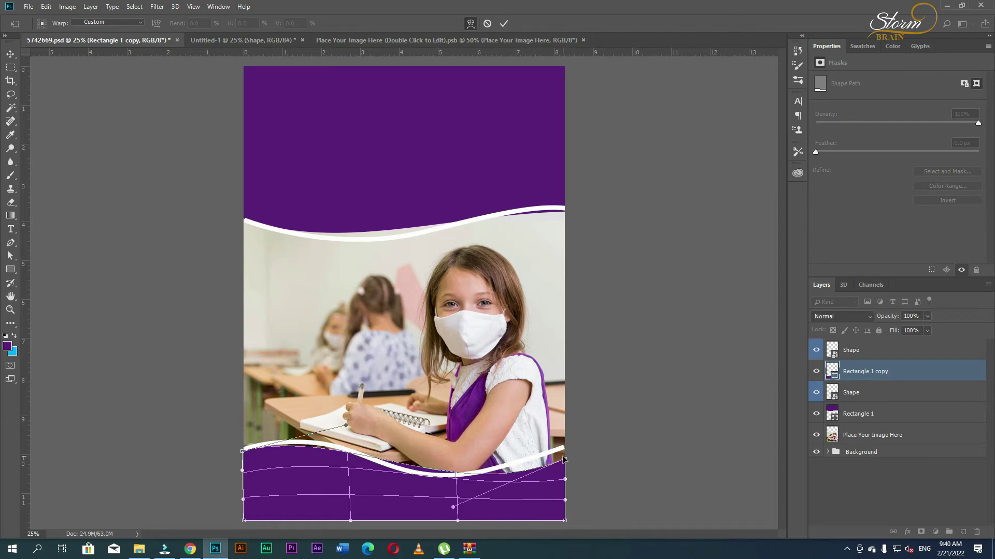
left_click_drag(564, 459, 564, 457)
left_click_drag(453, 511, 457, 531)
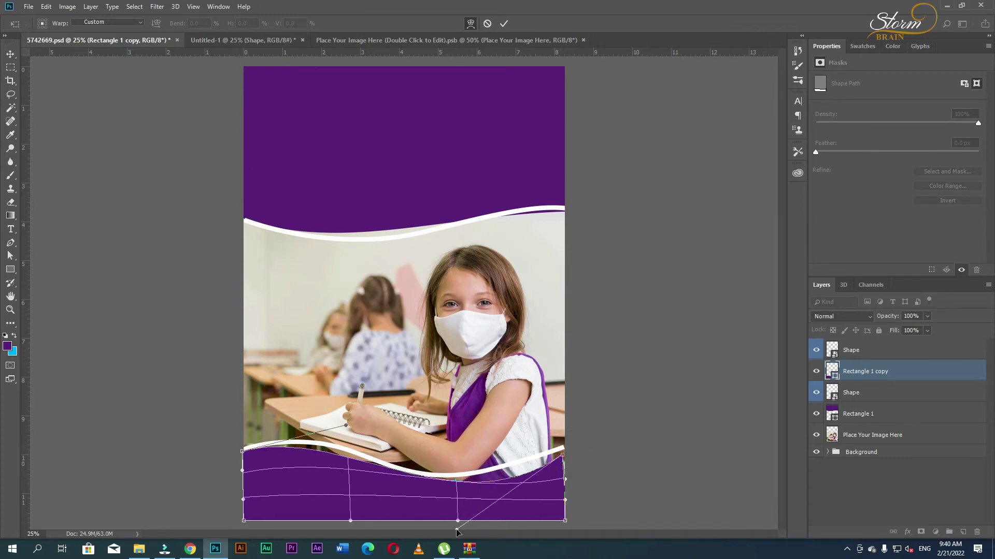
left_click_drag(344, 427, 346, 417)
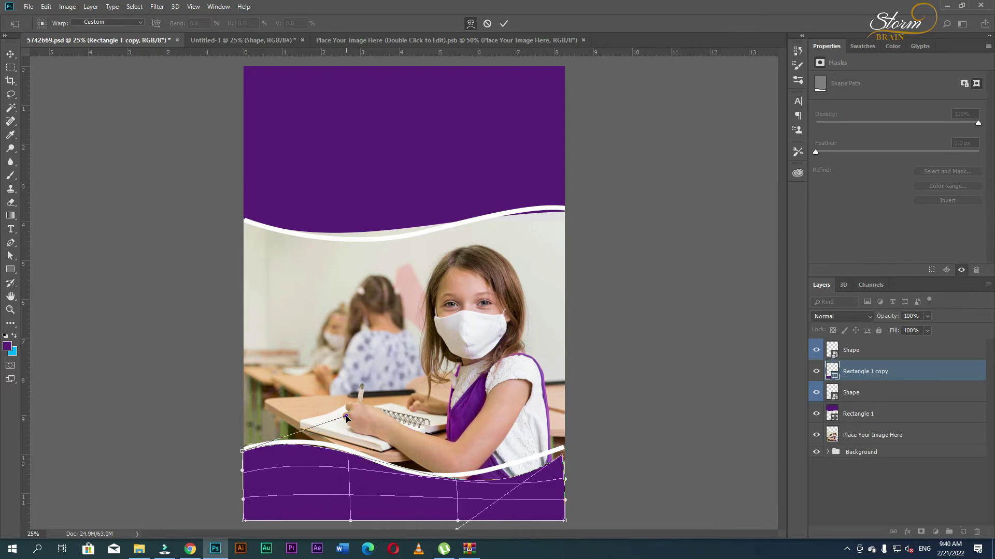
key("Return")
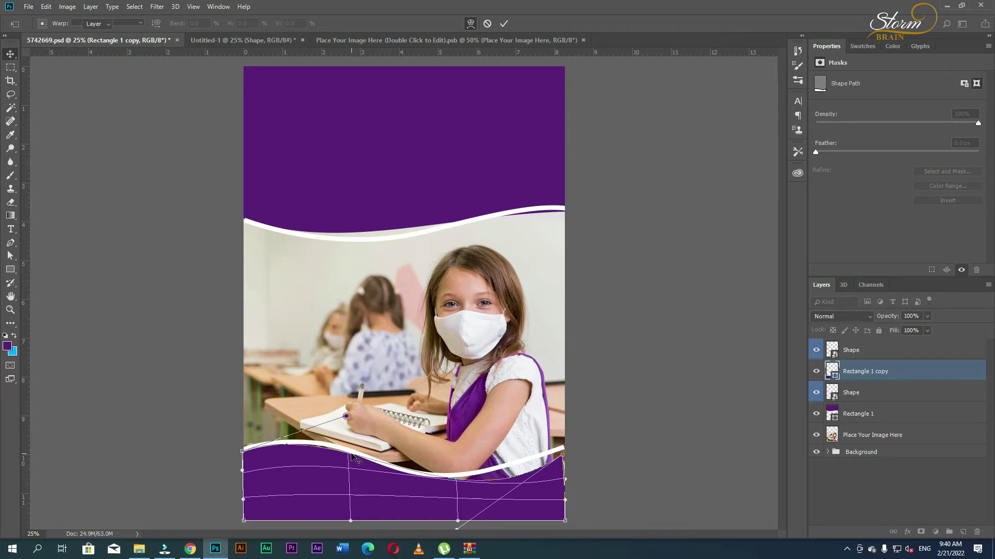
Reposition the lower white wave snugly along the bottom band's curved edge.
left_click(564, 454)
key("ctrl+t")
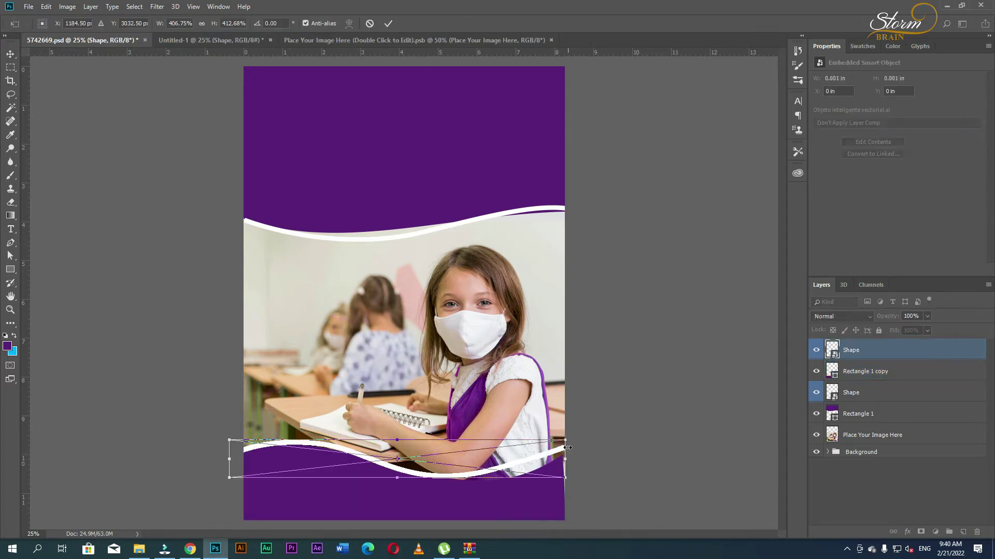
left_click_drag(520, 458, 520, 459)
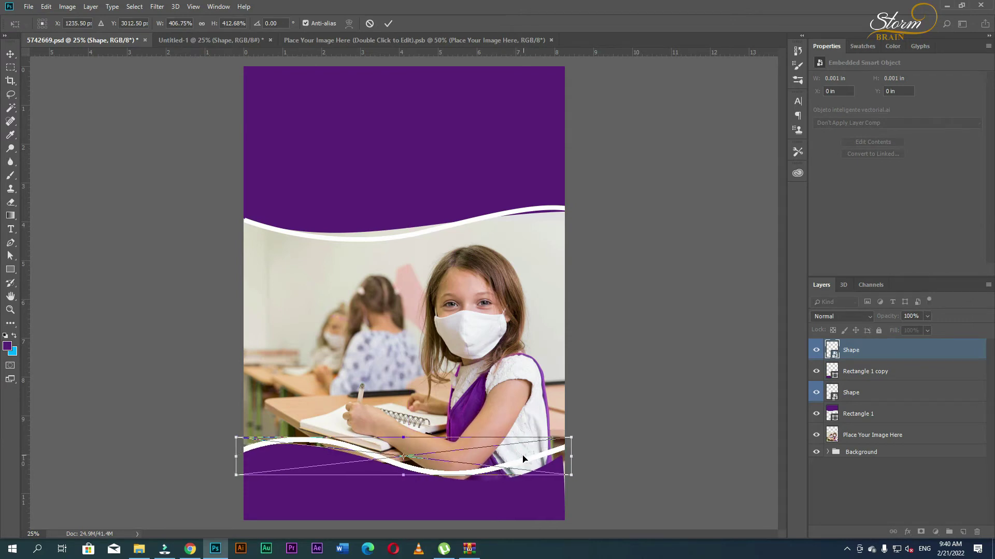
key("Return")
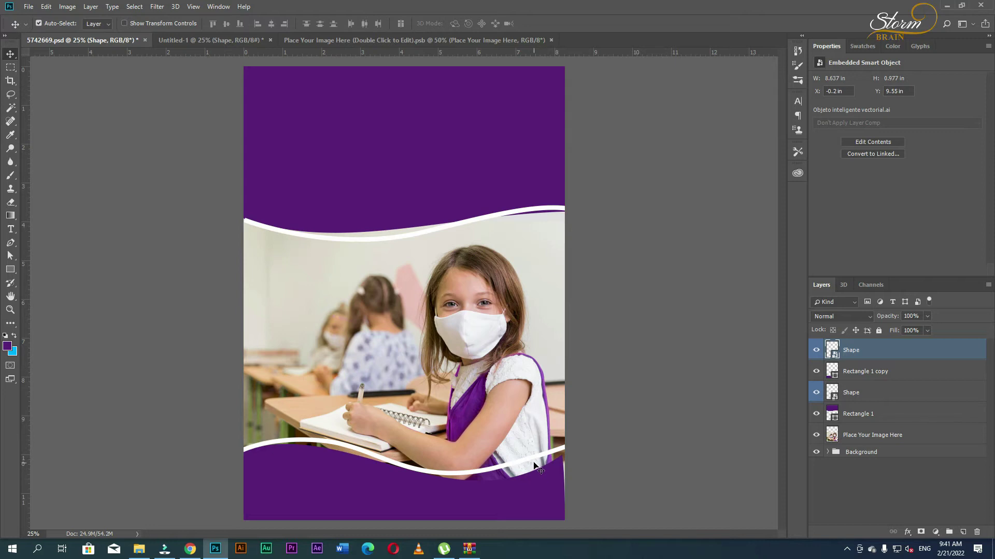
left_click(537, 480)
key("ctrl+t")
Warp the bottom band's top-right corner up to meet the wave.
right_click(536, 483)
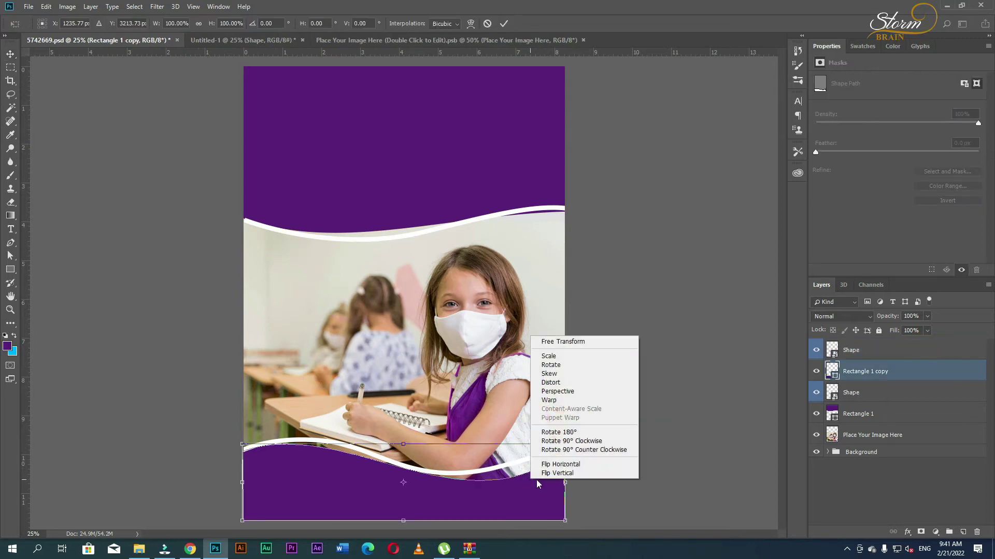
left_click(557, 400)
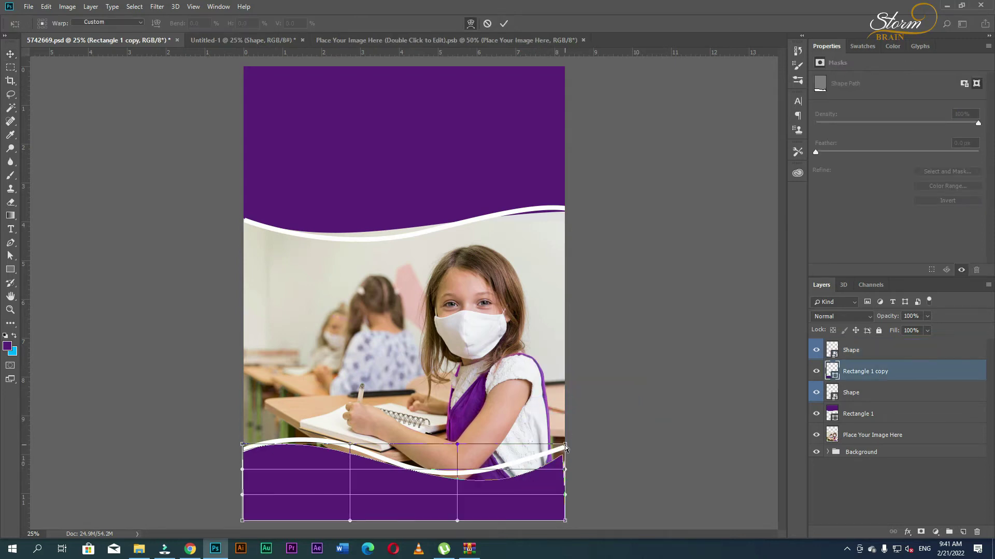
mouse_move(566, 445)
left_mouse_down()
mouse_move(573, 440)
mouse_move(570, 469)
mouse_move(553, 459)
left_mouse_up()
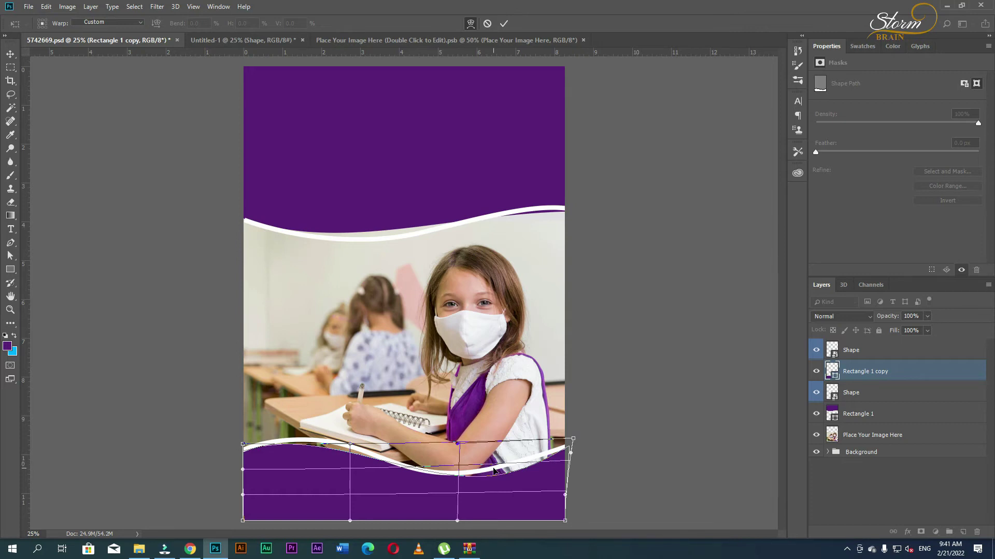
key("Return")
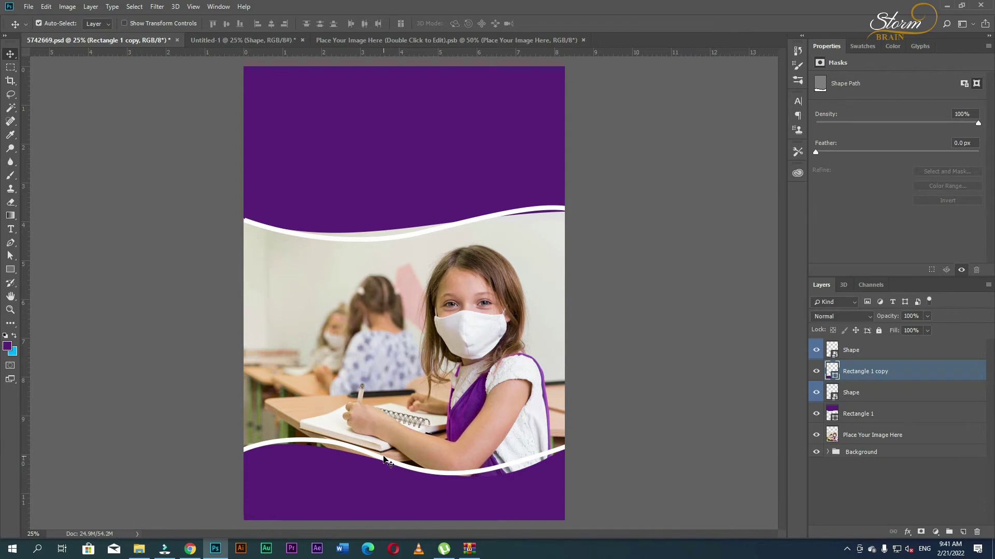
left_click_drag(544, 471, 531, 474)
Re-warp the bottom band's whole top edge to hug the lower white wave.
key("ctrl+t")
right_click(544, 481)
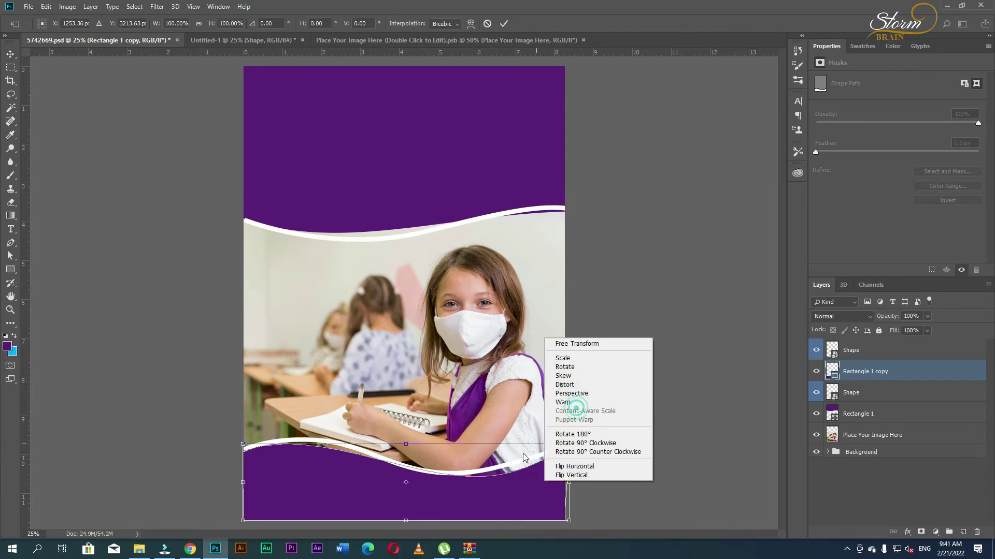
left_click(565, 402)
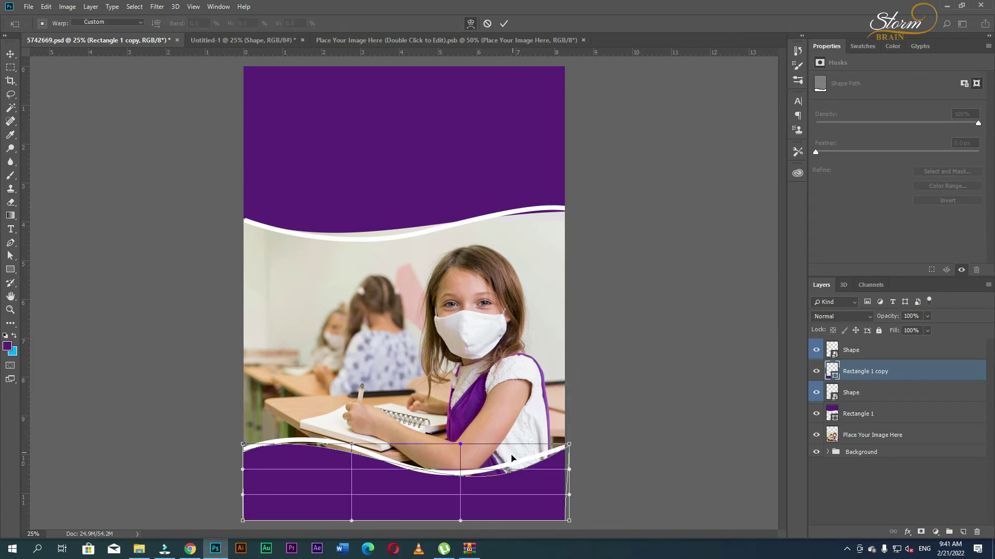
left_click_drag(462, 447, 467, 441)
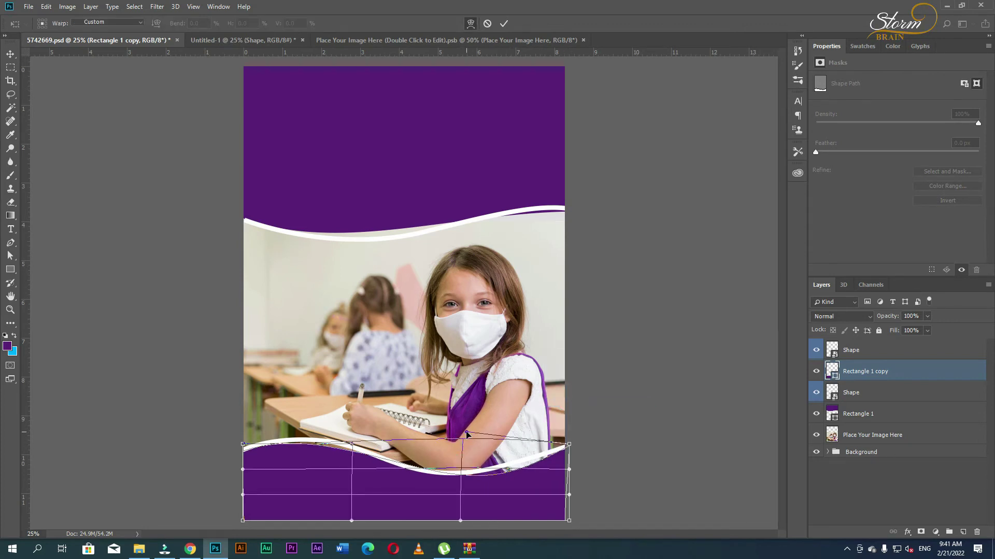
left_click_drag(516, 471, 518, 465)
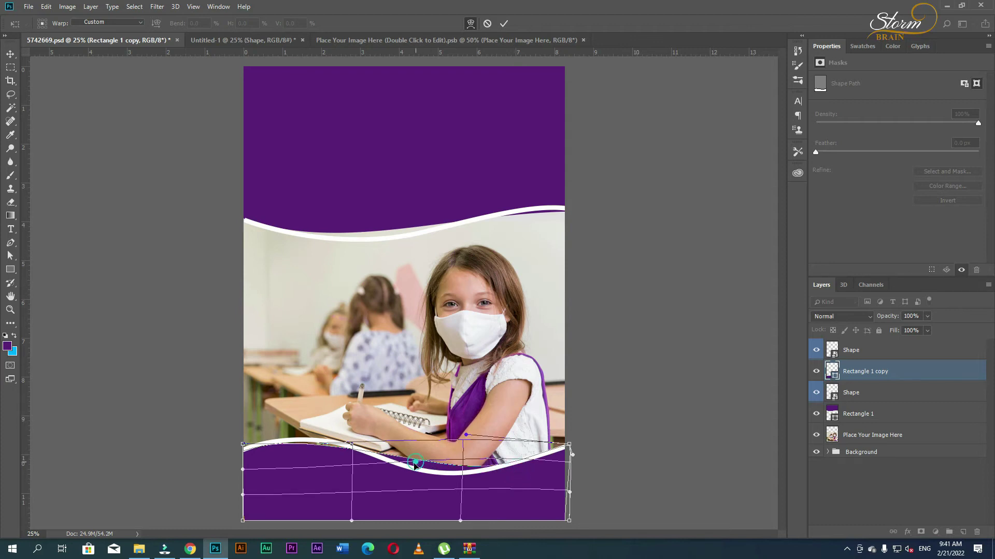
left_click_drag(424, 468, 408, 471)
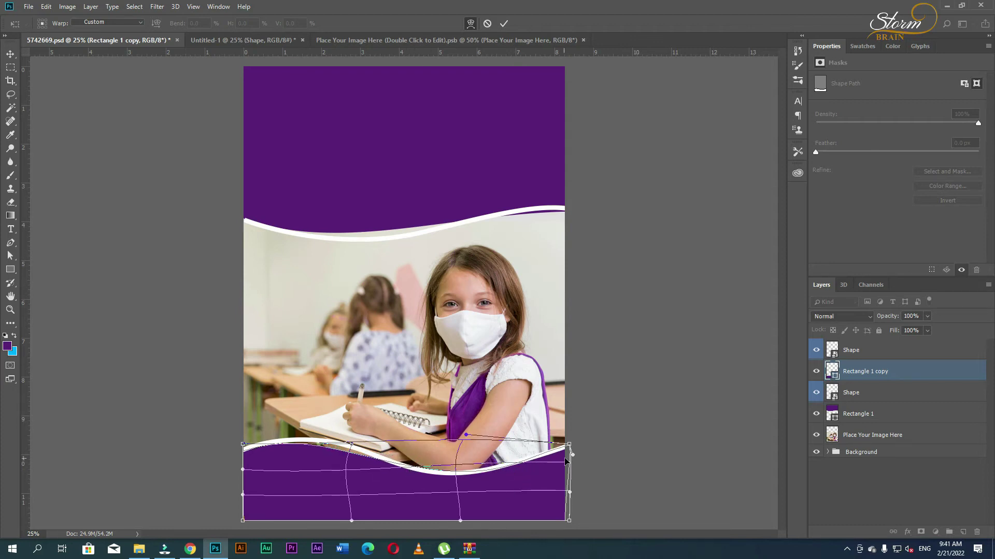
mouse_move(572, 457)
left_mouse_down()
mouse_move(536, 448)
mouse_move(562, 466)
left_mouse_up()
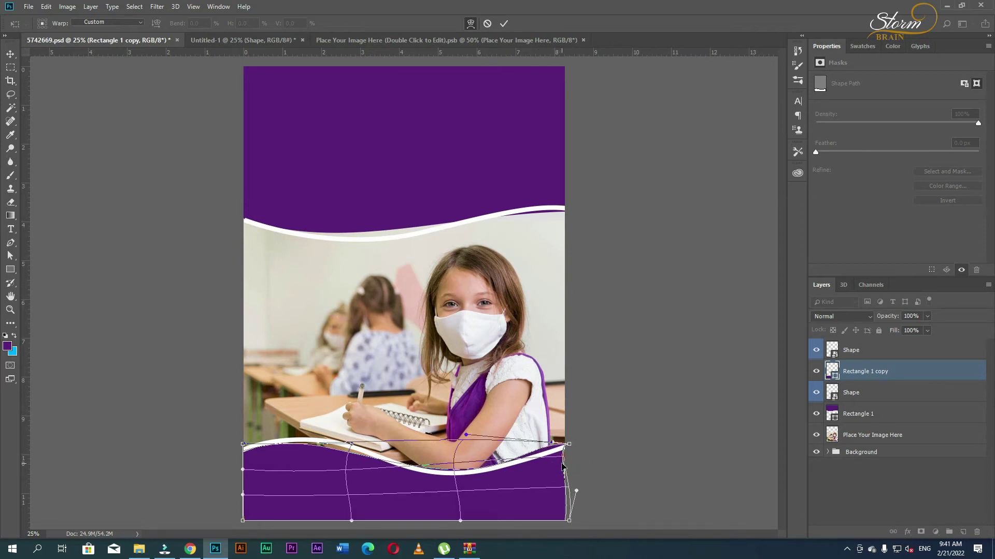
left_click_drag(563, 466, 555, 453)
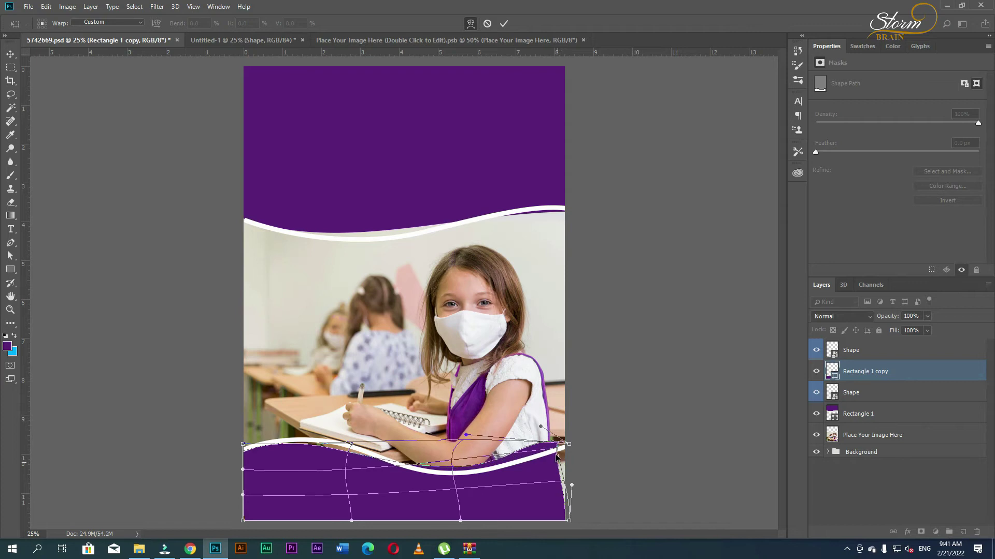
left_click_drag(307, 457, 304, 458)
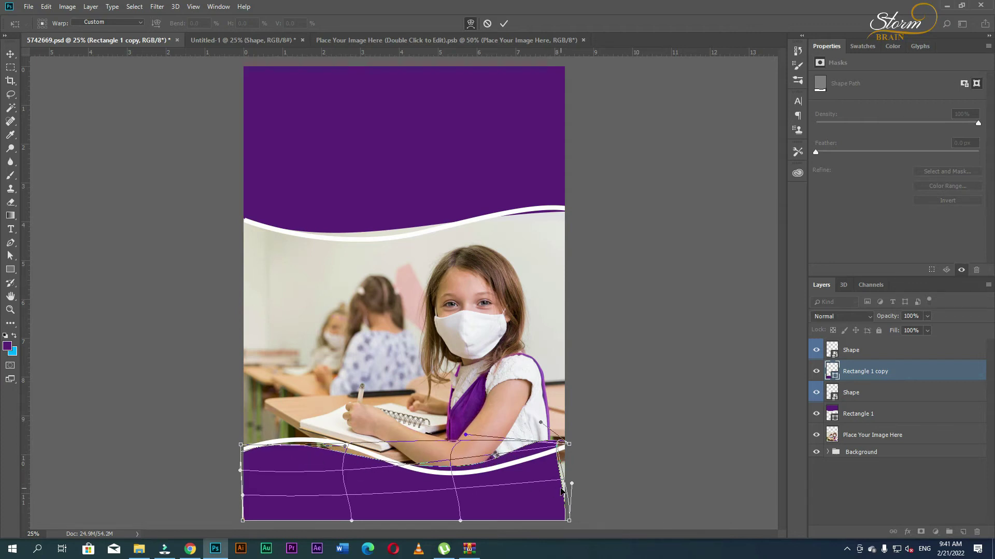
left_click_drag(561, 474, 573, 478)
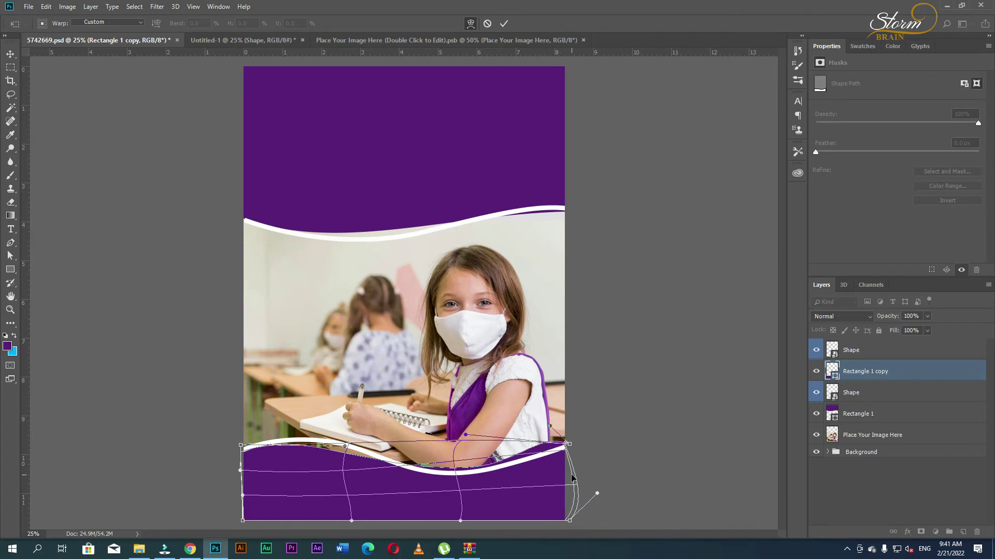
key("Return")
left_click(612, 457)
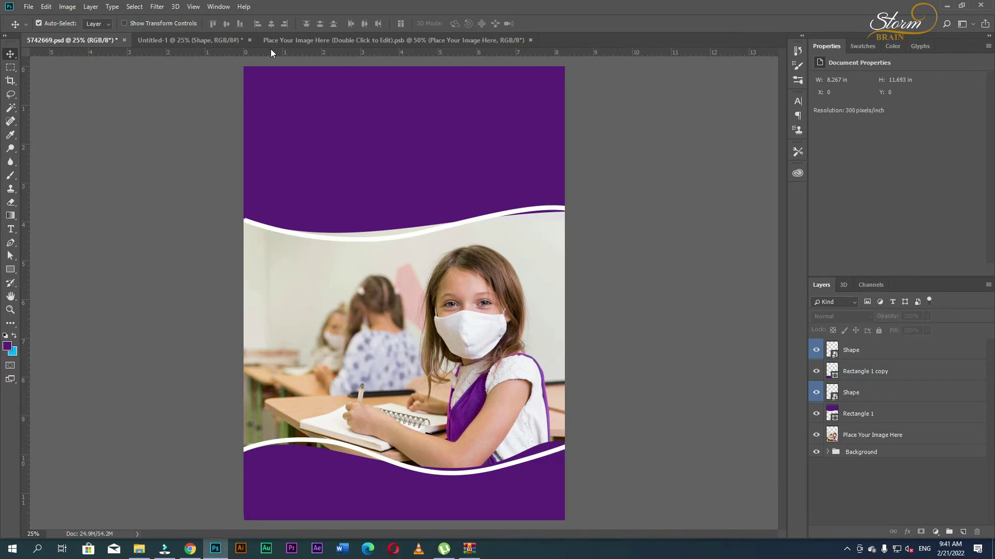
Copy the yellow Back to School title and body text into the flyer.
left_click(191, 40)
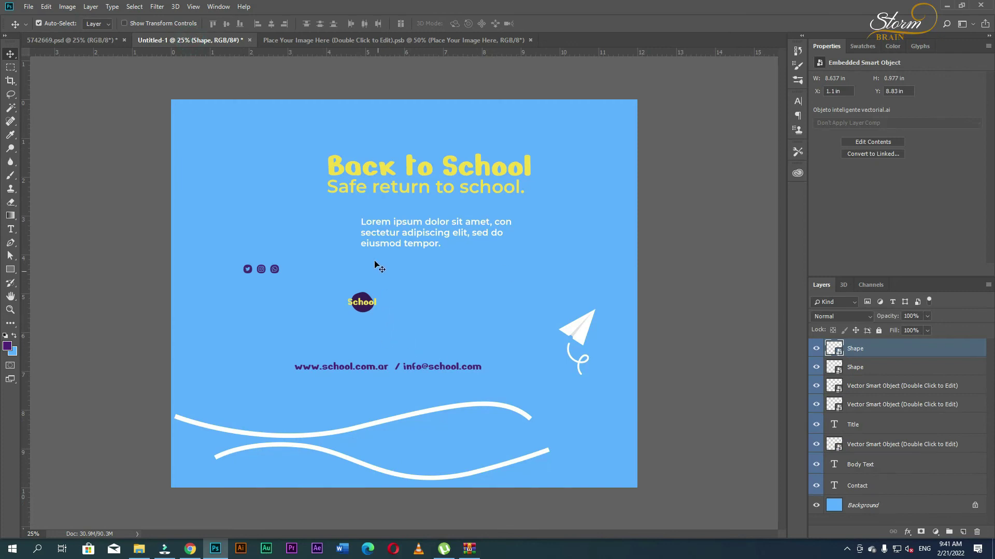
mouse_move(365, 172)
left_mouse_down()
mouse_move(380, 117)
mouse_move(359, 105)
left_mouse_up()
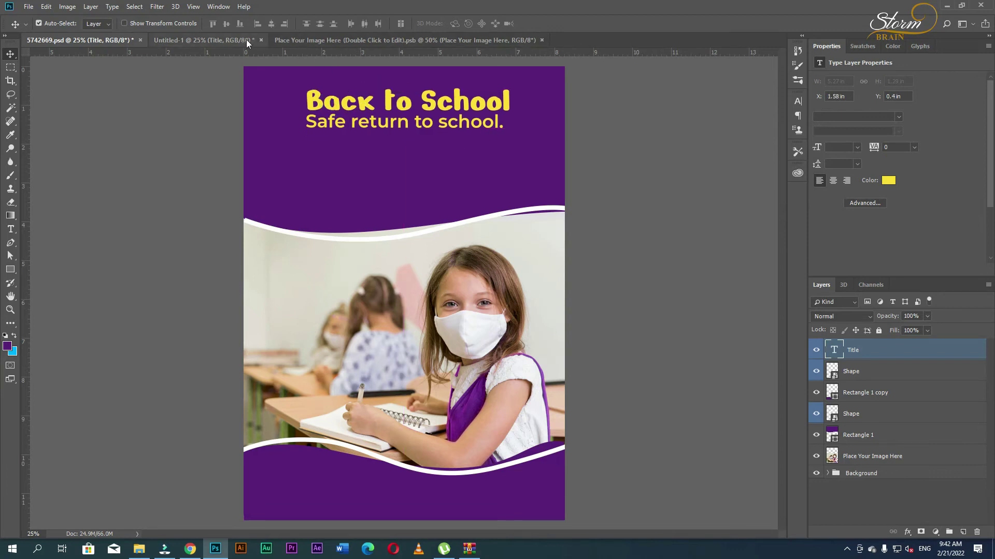
left_click(247, 39)
mouse_move(350, 196)
left_mouse_down()
mouse_move(250, 155)
mouse_move(383, 169)
mouse_move(341, 160)
left_mouse_up()
Copy the School logo and paper plane into the flyer's top purple area.
left_click(279, 39)
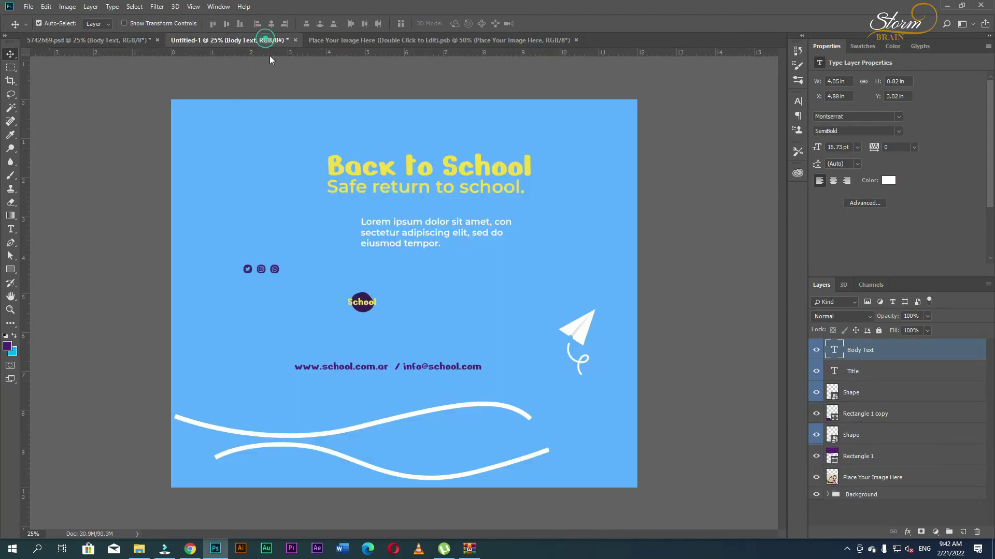
left_click_drag(362, 303, 211, 117)
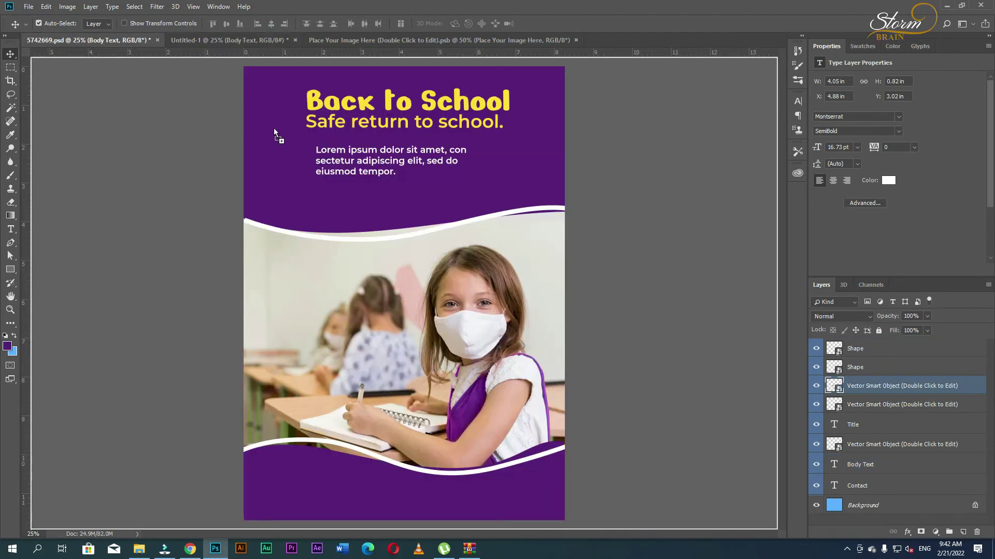
left_click(363, 40)
mouse_move(585, 336)
left_mouse_down()
mouse_move(281, 182)
mouse_move(340, 182)
left_mouse_up()
Copy the contact line layer into the flyer.
left_click(331, 40)
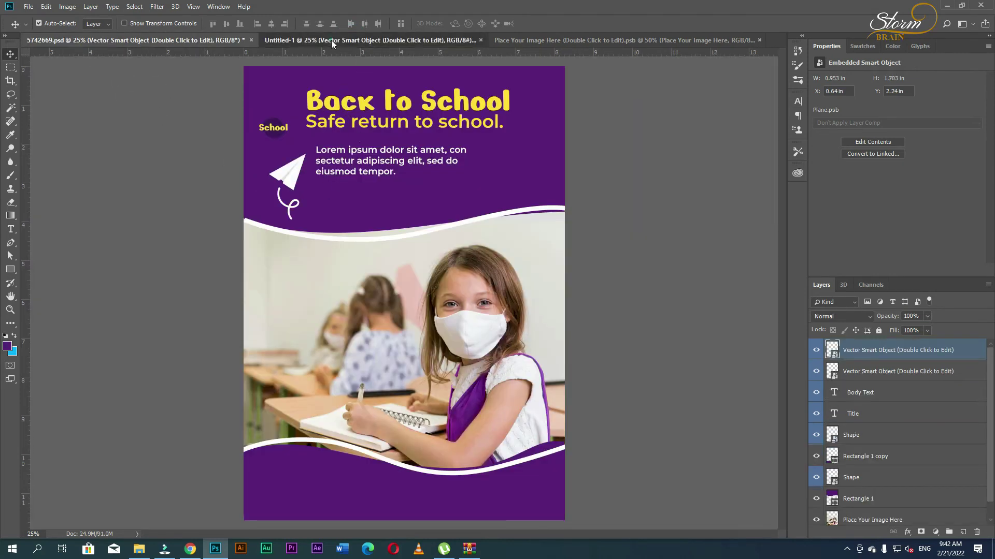
mouse_move(382, 372)
left_mouse_down()
mouse_move(92, 52)
mouse_move(285, 398)
left_mouse_up()
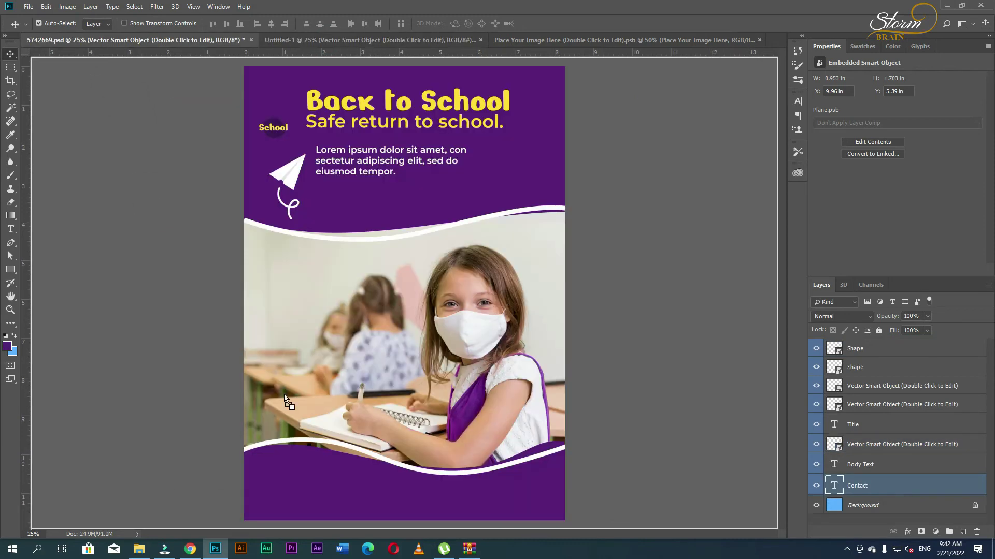
left_click_drag(423, 505, 423, 505)
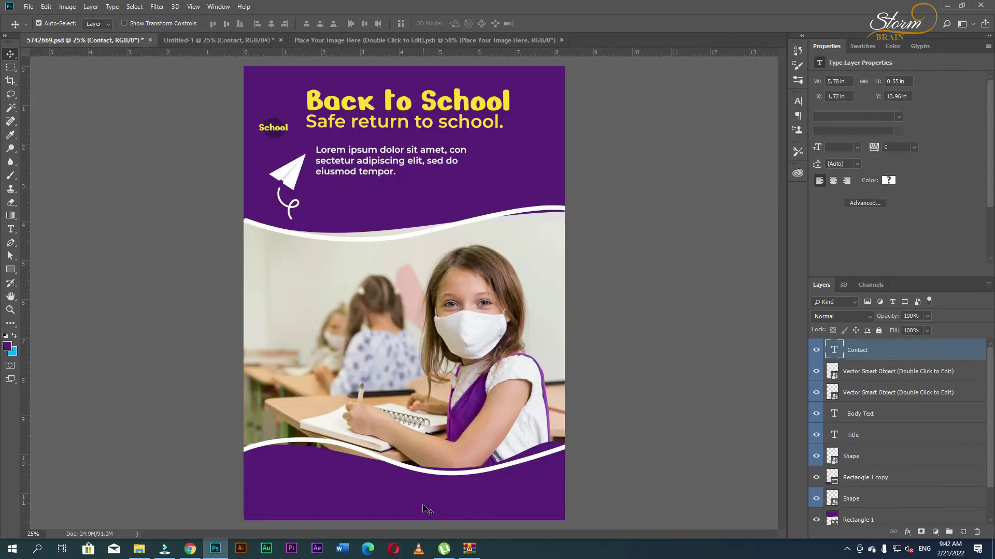
Recolour the website and email contact line to purple.
double_click(835, 350)
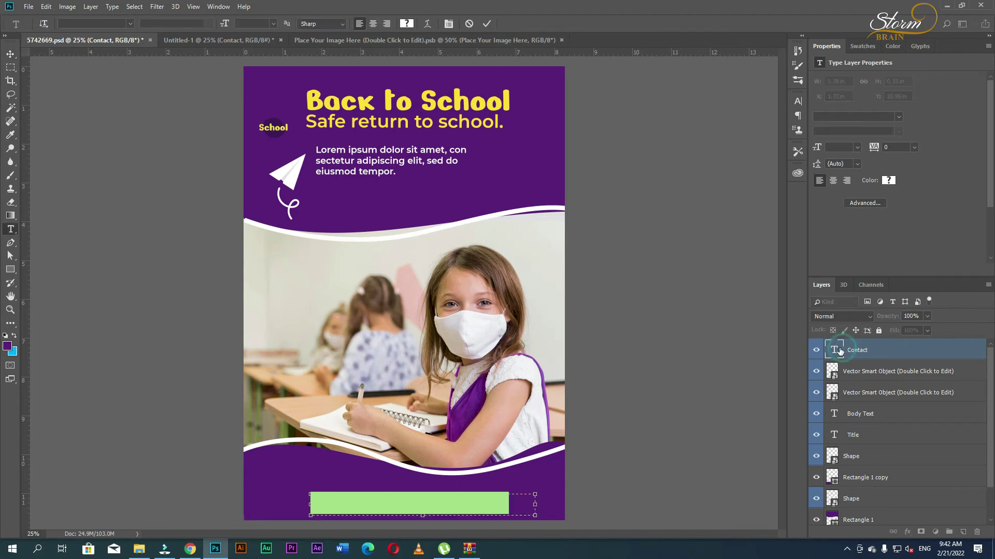
left_click(6, 346)
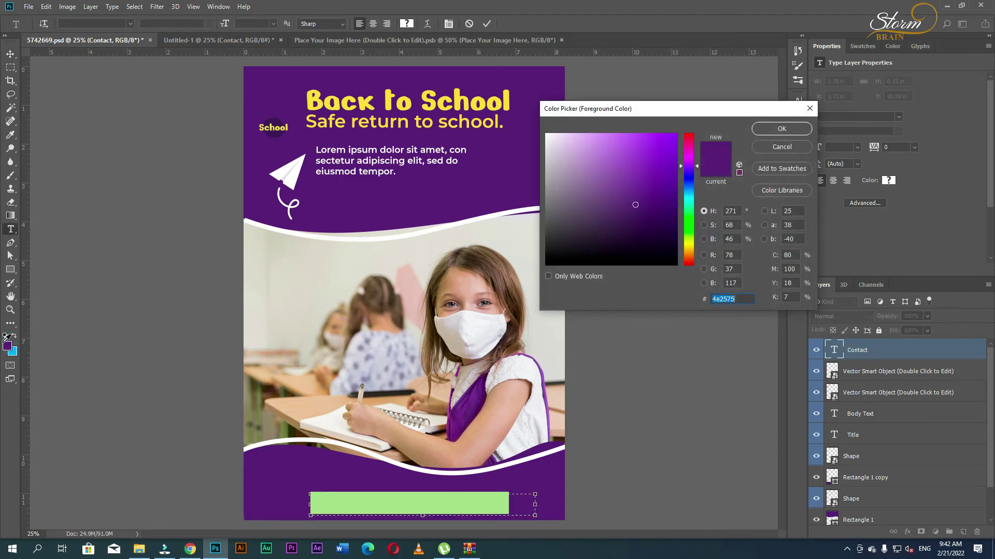
left_click(773, 129)
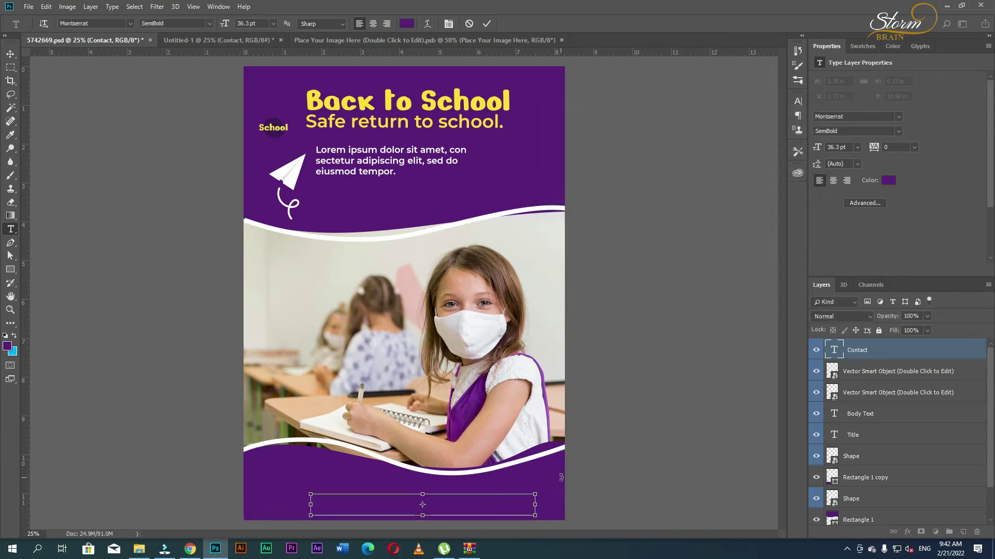
left_click(11, 55)
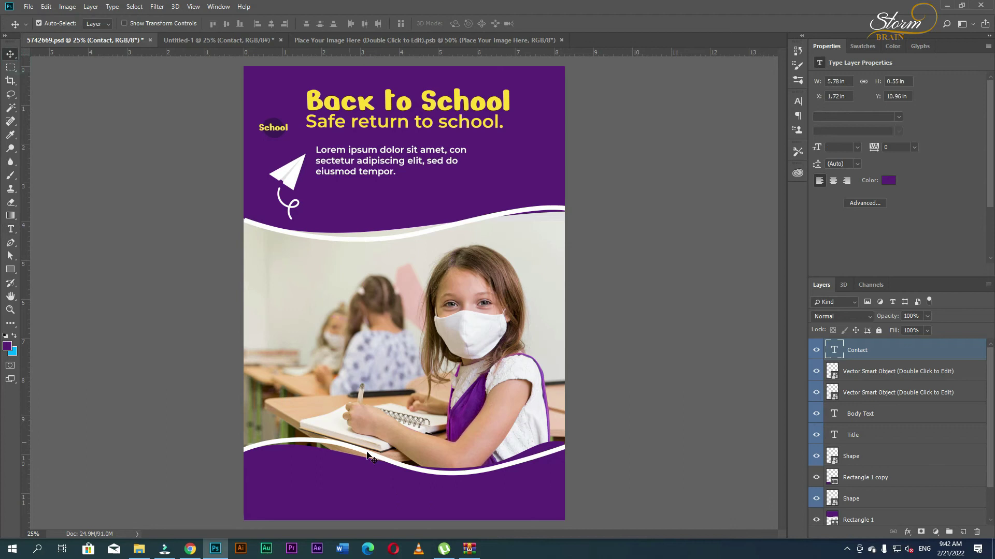
Fill the bottom band with the title's yellow and move the contact line up onto it.
left_click(865, 480)
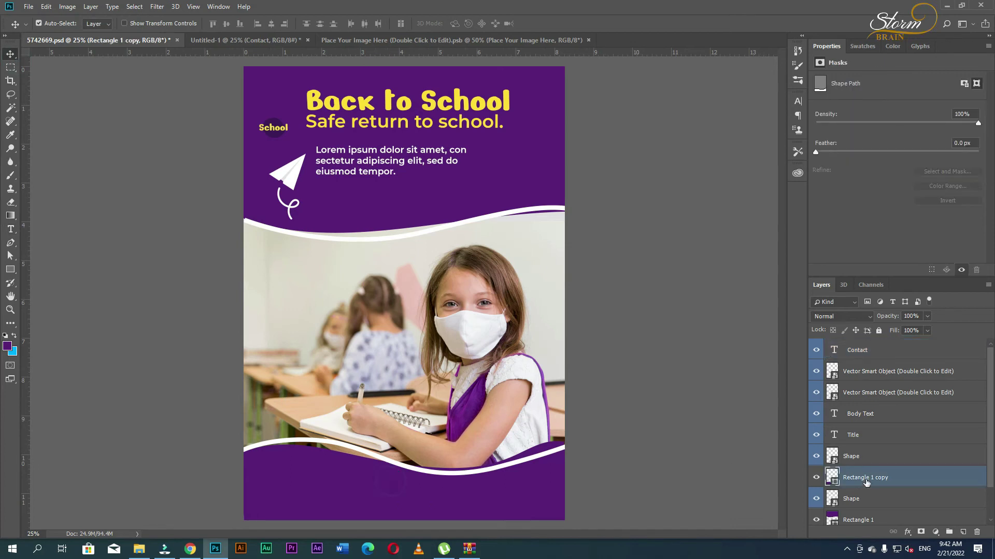
double_click(833, 477)
left_click(363, 103)
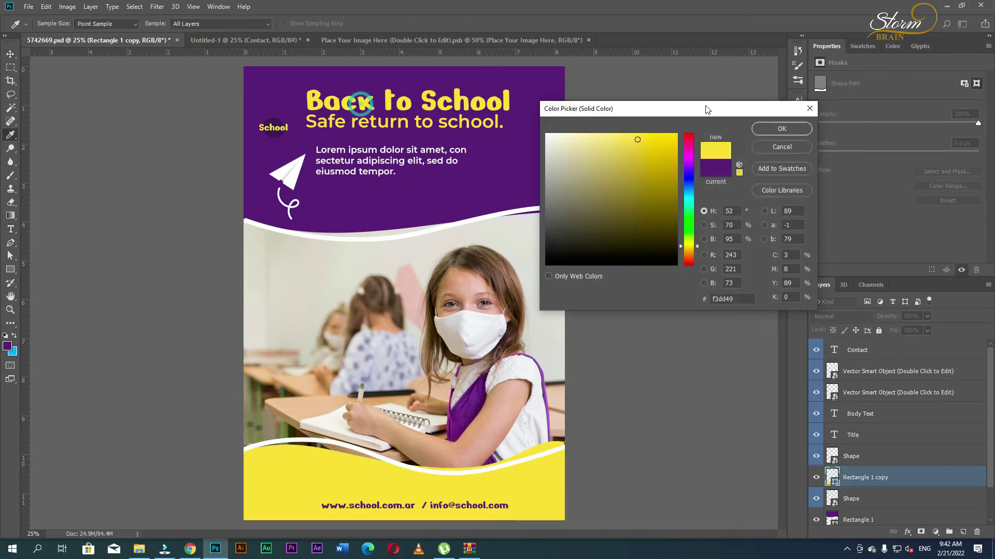
left_click(780, 130)
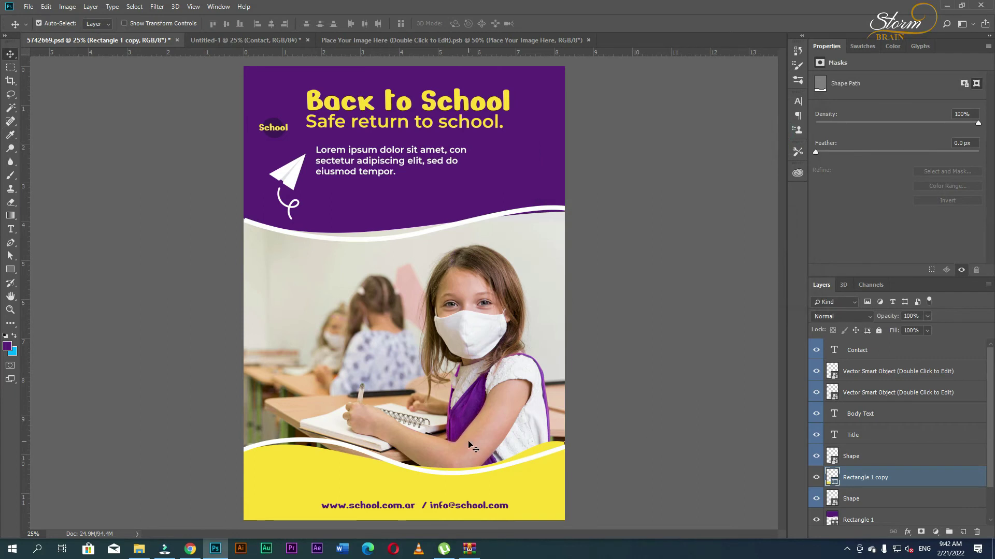
mouse_move(444, 509)
left_mouse_down()
mouse_move(437, 498)
mouse_move(451, 498)
left_mouse_up()
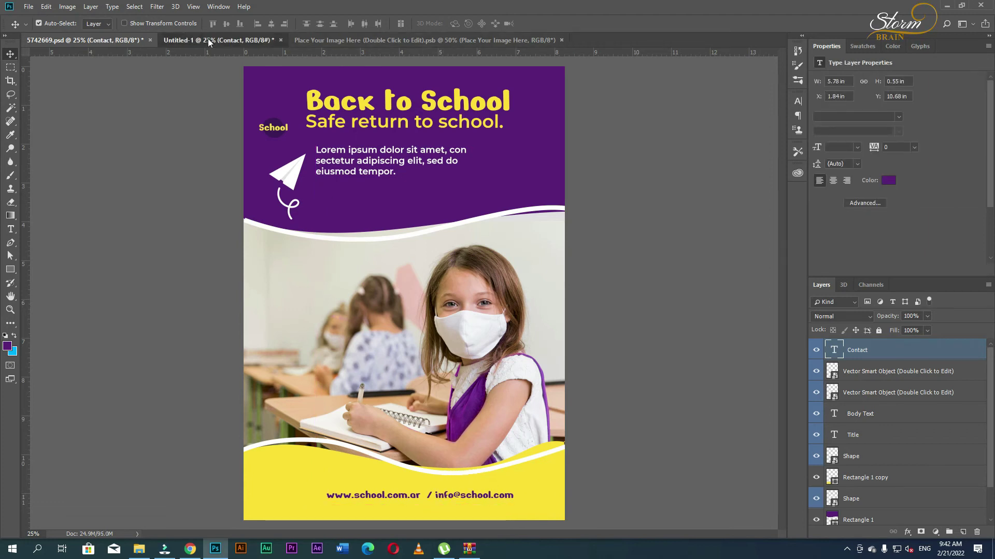
Bring the three social icons from Untitled-1 beside the contact line, vertically centred with it.
left_click(209, 42)
mouse_move(275, 270)
left_mouse_down()
mouse_move(290, 490)
mouse_move(303, 500)
left_mouse_up()
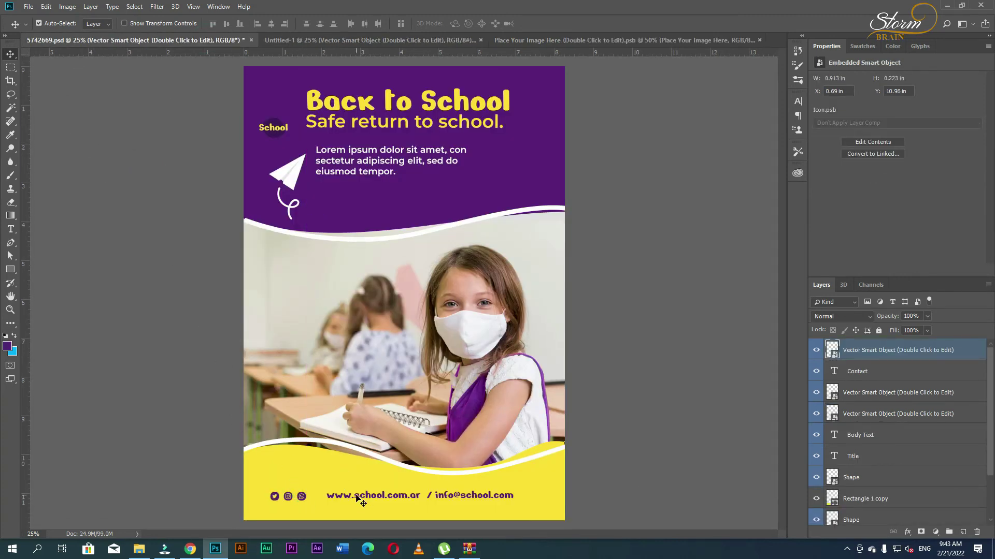
left_click(355, 493, "shift")
left_click(226, 23)
left_click(635, 453)
left_click(302, 495)
key("shift+Right")
key("shift+Right")
left_click(615, 461)
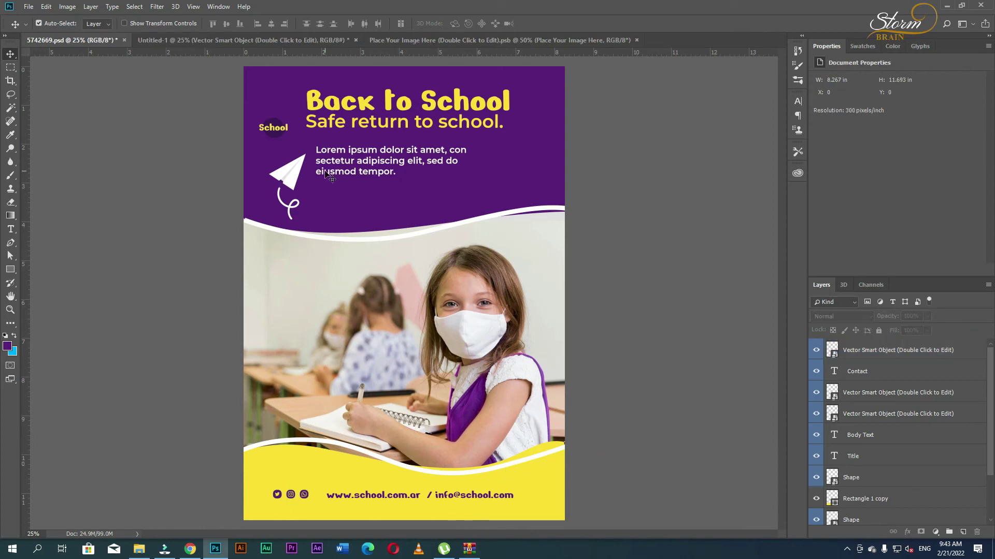
Reposition the body text, title, School logo and paper plane, nudging title and body text higher.
left_click_drag(354, 166, 362, 182)
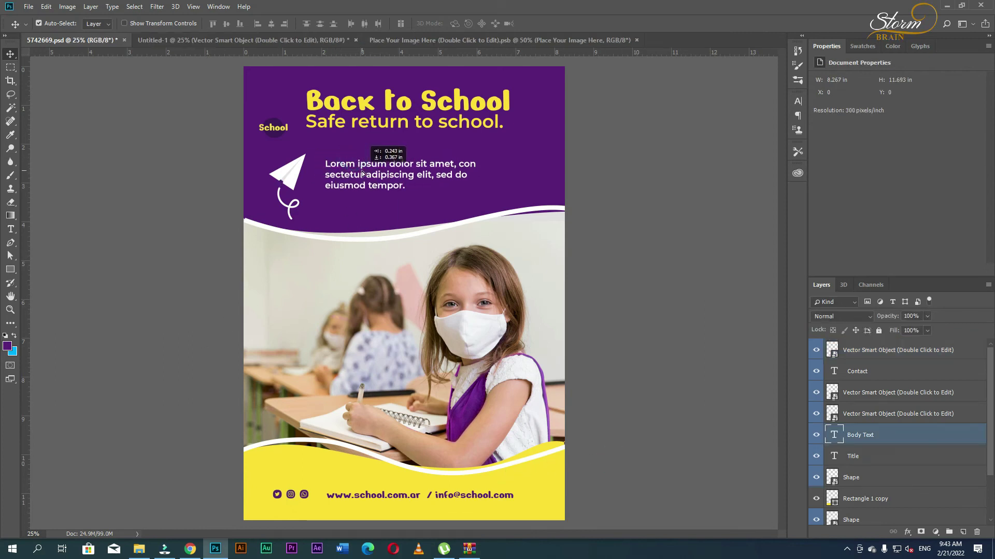
left_click_drag(348, 115, 346, 125)
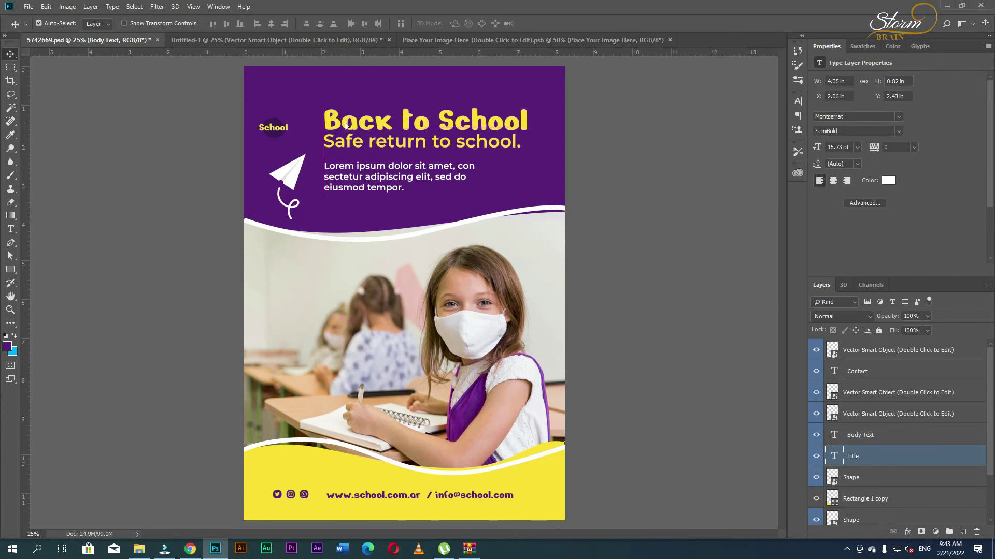
left_click_drag(276, 127, 276, 93)
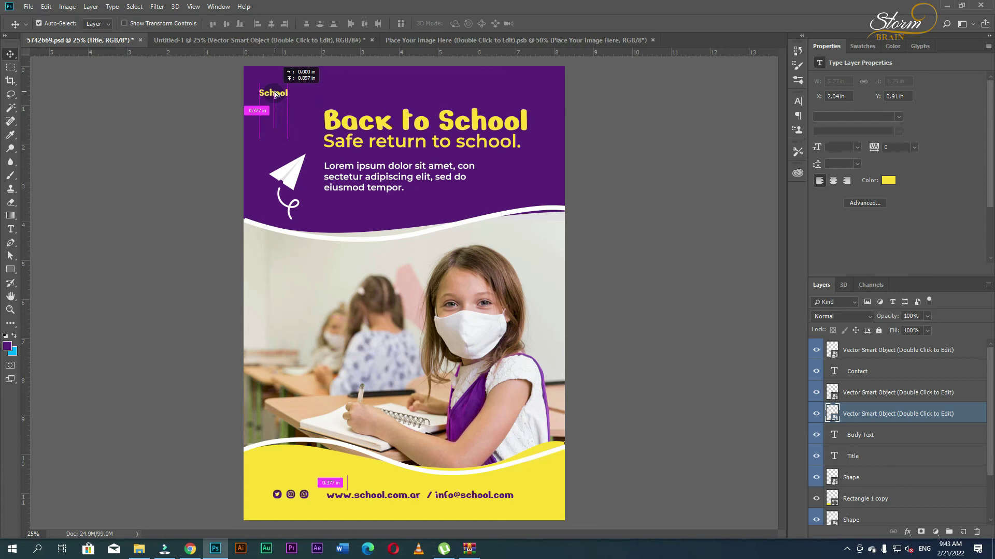
left_click_drag(269, 189, 269, 186)
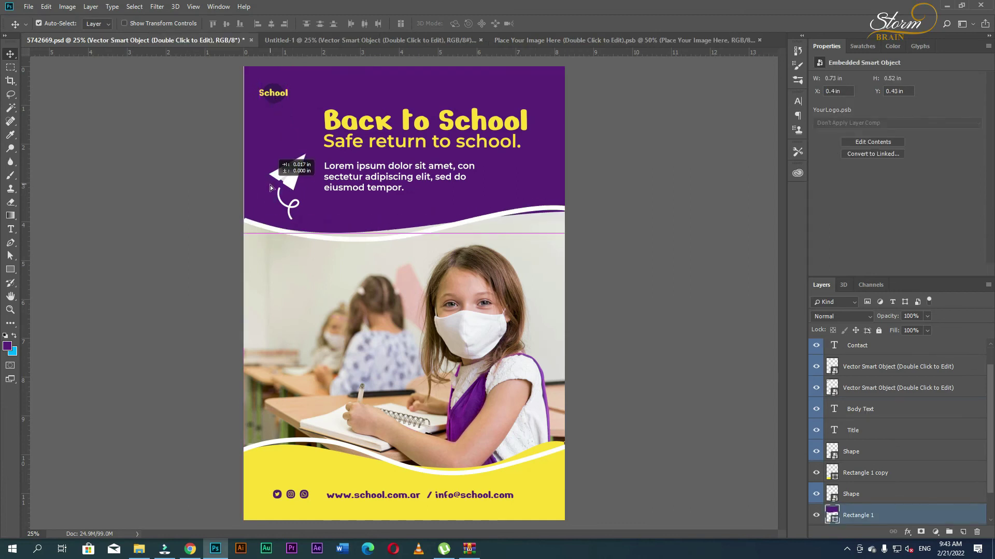
left_click_drag(298, 174, 286, 155)
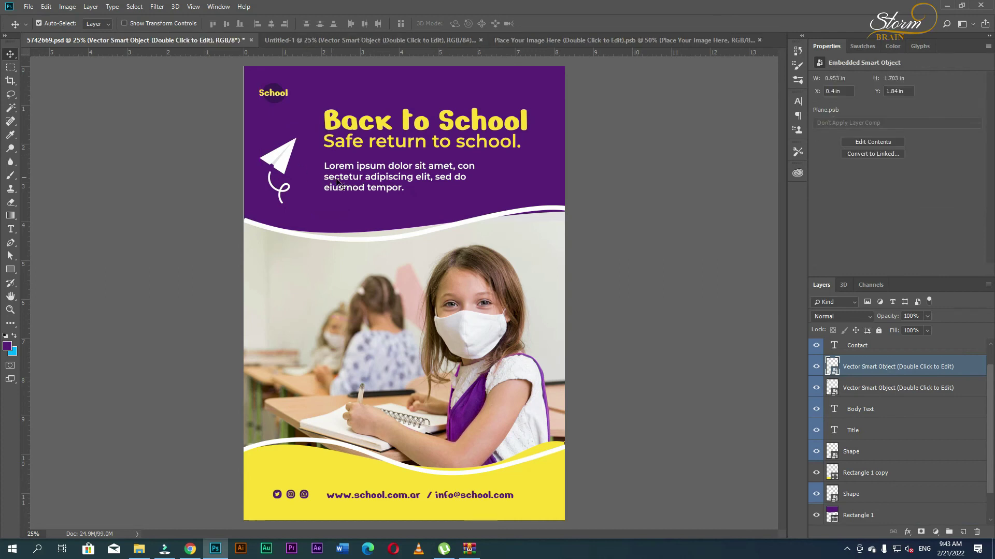
left_click(358, 179)
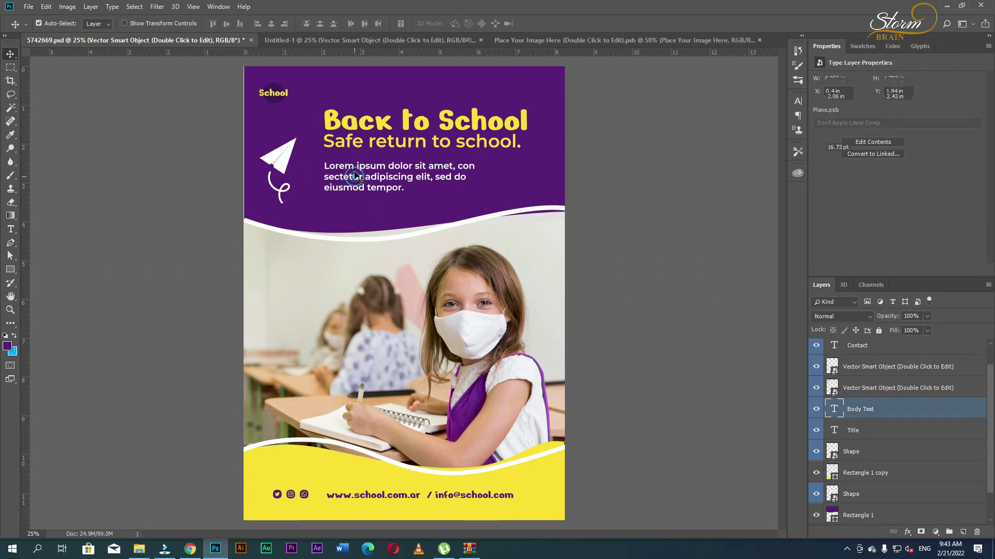
left_click(351, 126, "shift")
key("shift+Up")
key("shift+Up")
key("shift+Up")
key("shift+Up")
key("shift+Up")
key("shift+Up")
Nudge the purple background band and white wave shape back into alignment.
left_click(321, 186)
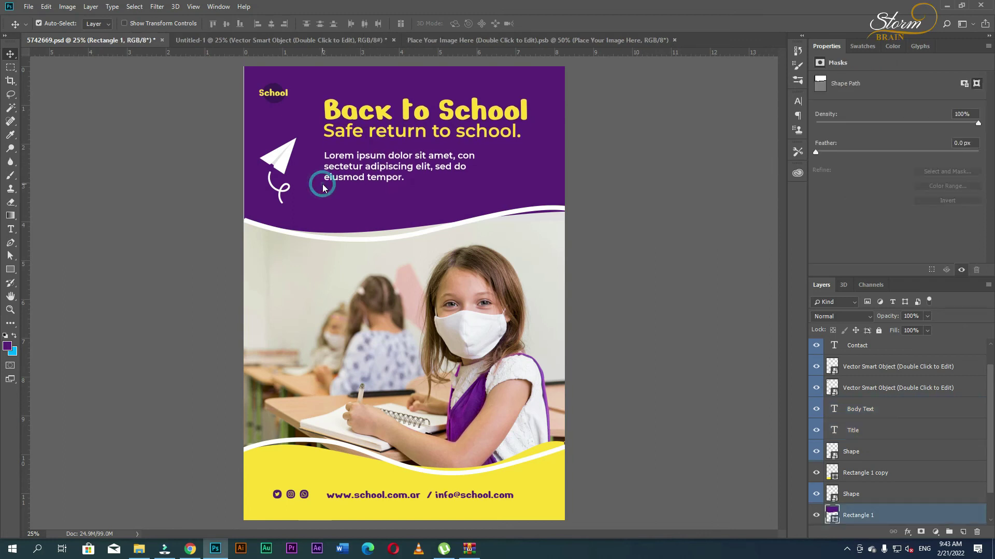
key("Right")
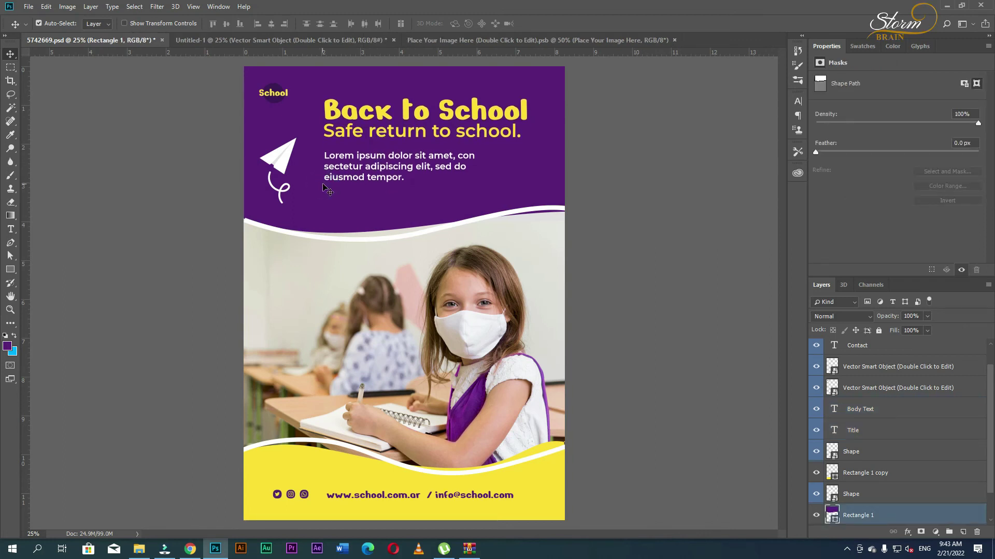
left_click(603, 230)
left_click(294, 239)
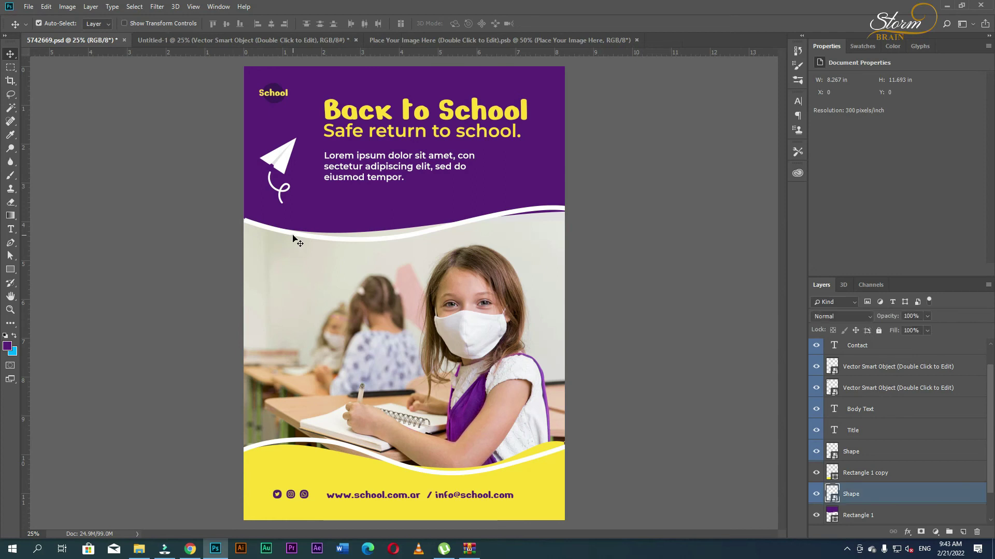
left_click_drag(293, 240, 291, 236)
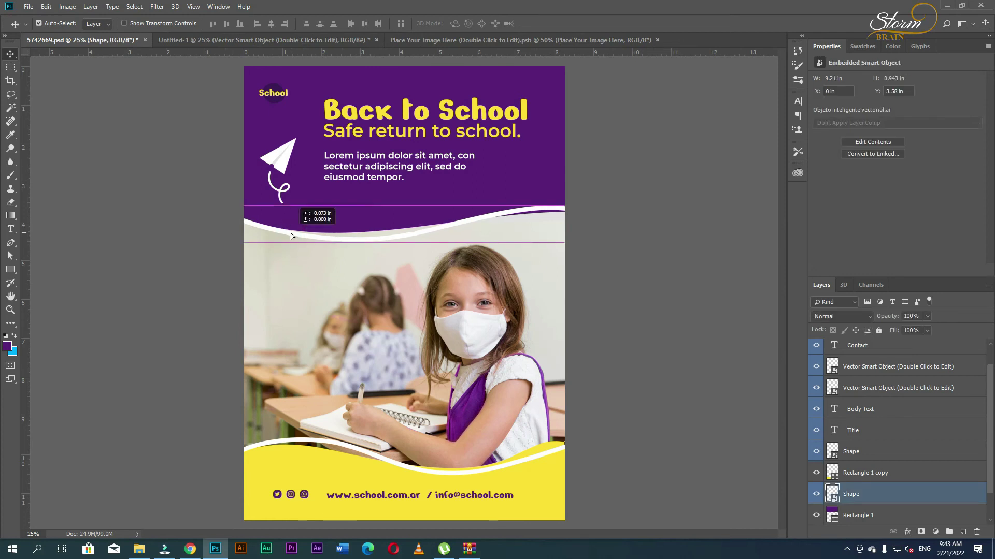
left_click(624, 244)
left_click(394, 203)
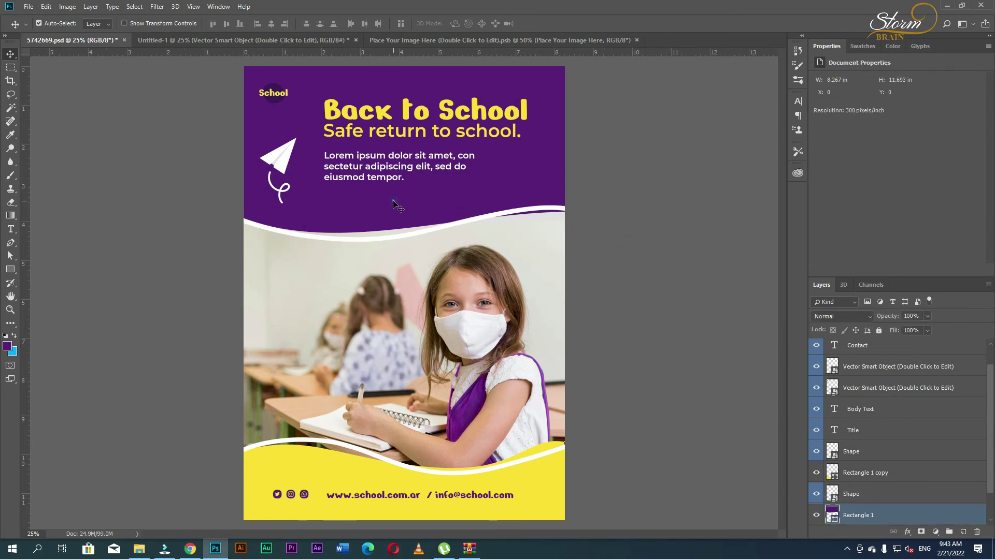
Set a darker purple foreground colour for the Rectangle tool.
scroll(380, 207, "up", 2)
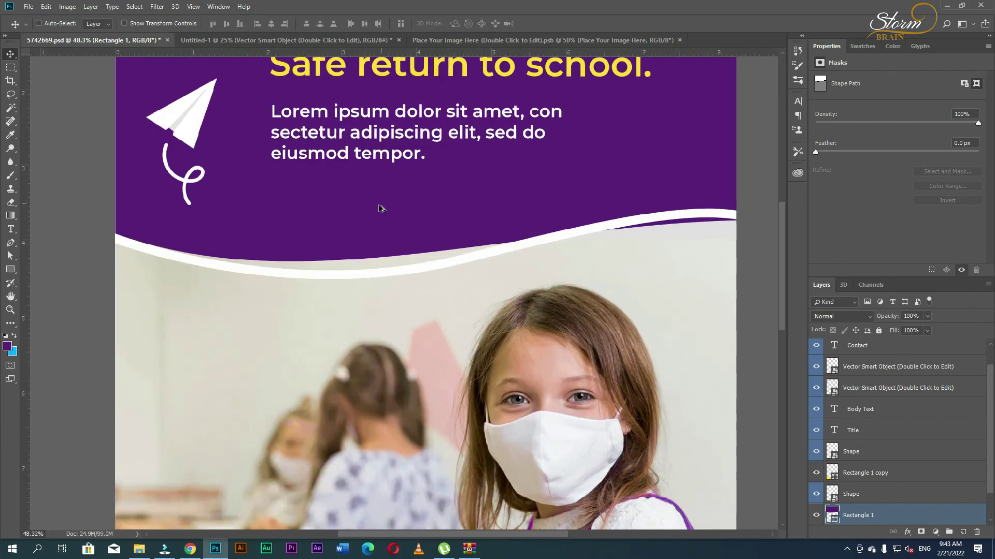
left_click(10, 269)
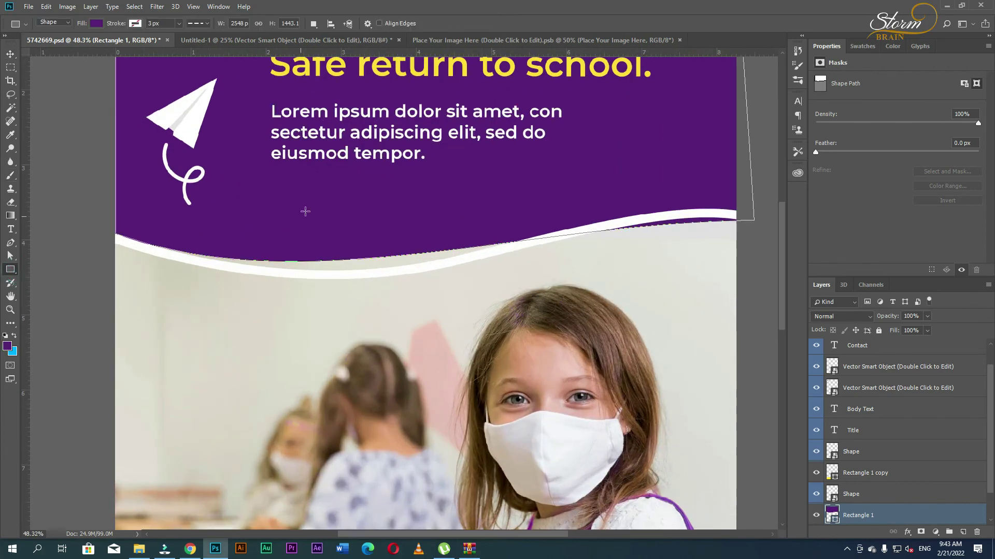
left_click(7, 346)
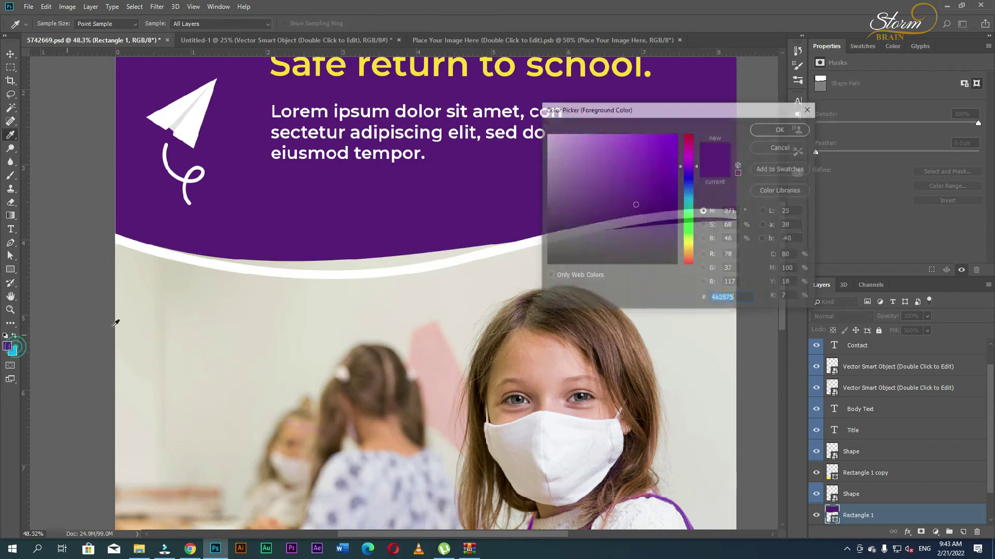
left_click_drag(635, 204, 651, 213)
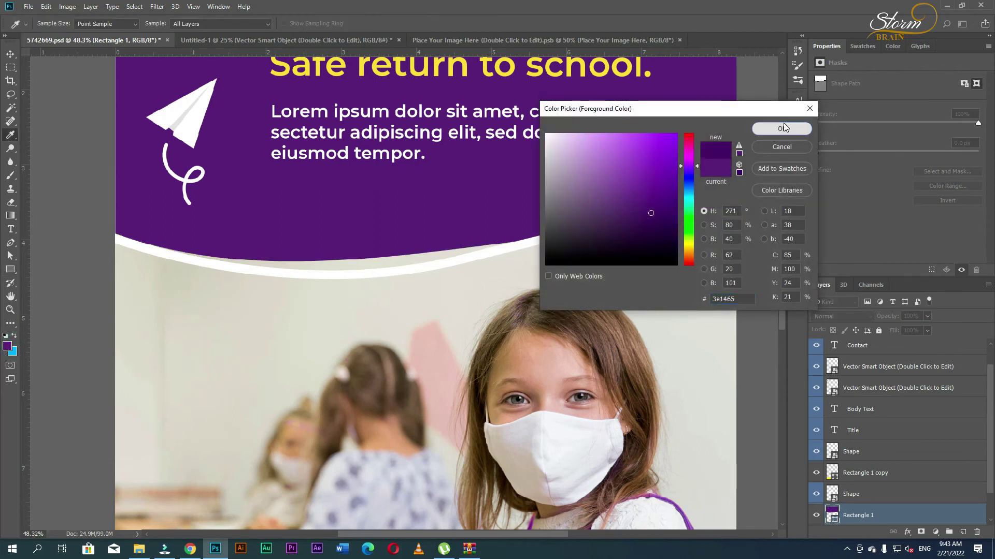
left_click(782, 128)
Draw a rectangle on a new layer under the body text with 19 px rounded corners.
left_click(963, 532)
mouse_move(274, 176)
left_mouse_down()
mouse_move(415, 196)
mouse_move(397, 201)
left_mouse_up()
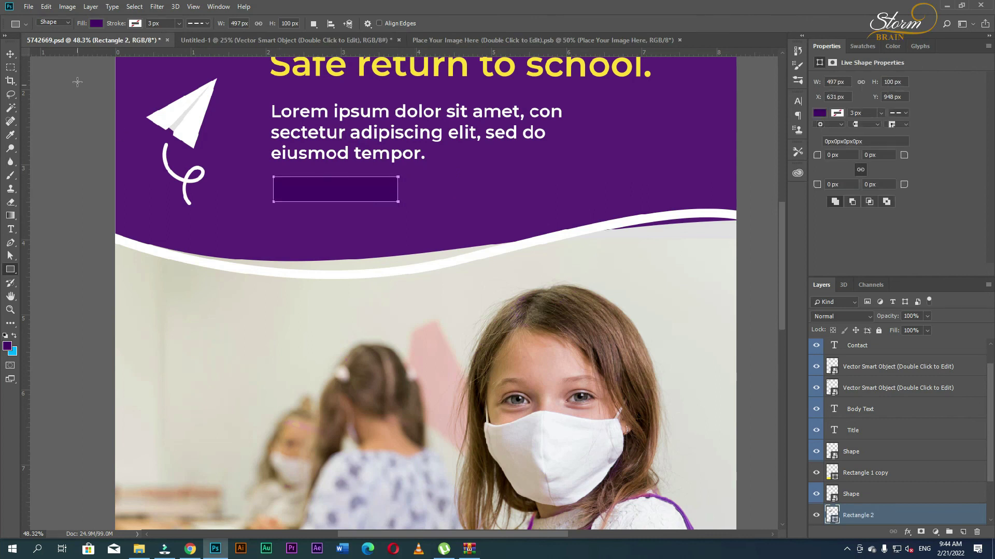
left_click(10, 53)
left_click_drag(326, 197, 321, 216)
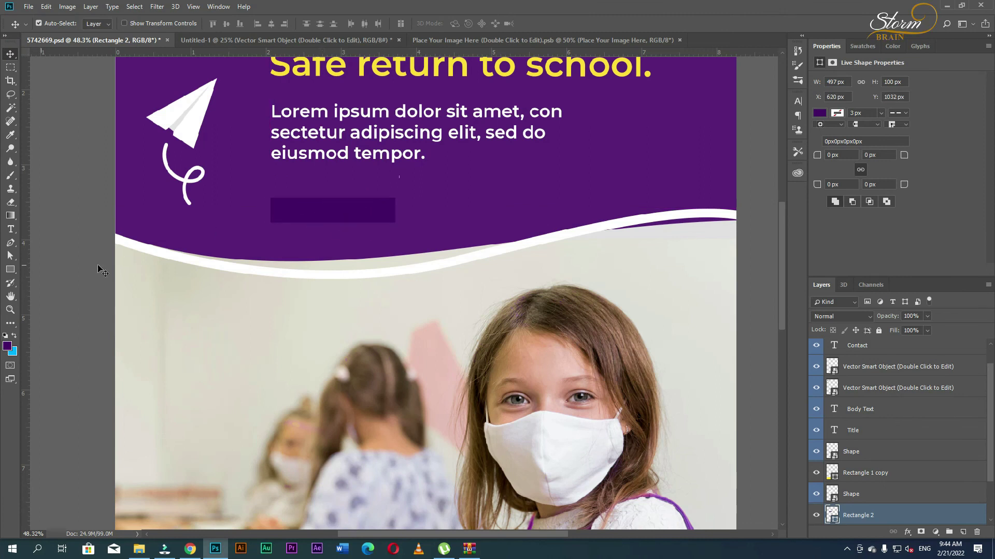
left_click_drag(814, 160, 828, 158)
left_click(76, 173)
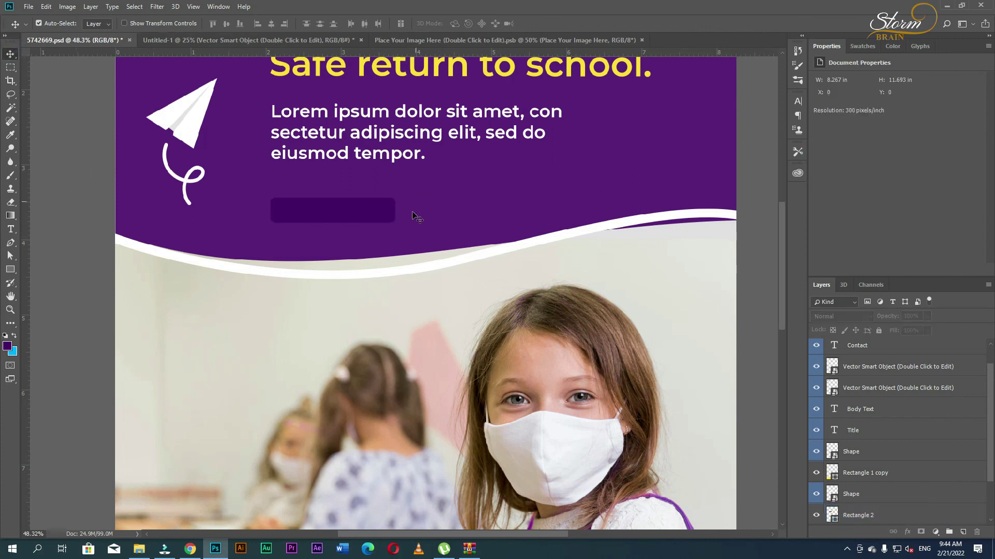
key("t")
left_click(298, 213)
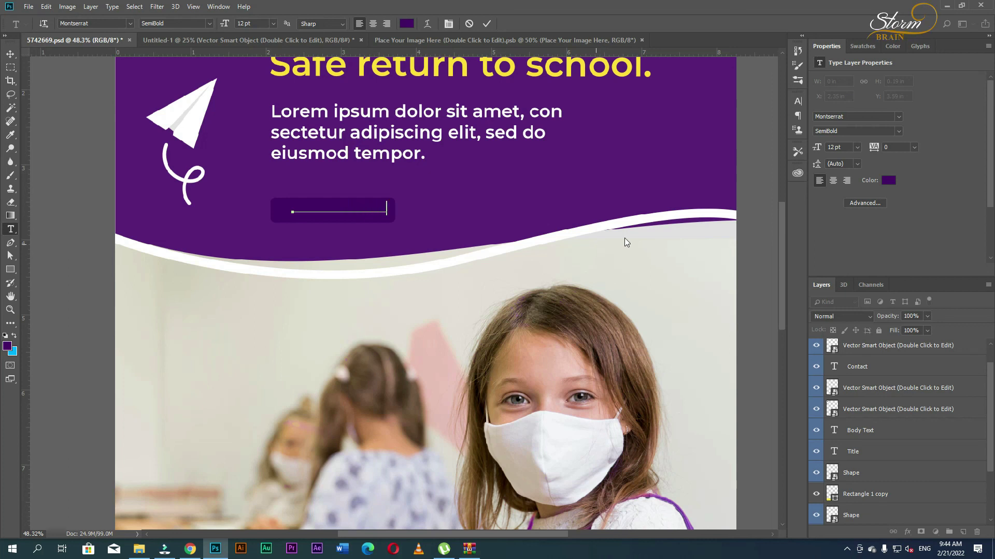
key("ctrl+a")
Make the phone number white and centre it inside the button.
left_click(7, 347)
left_click(545, 134)
left_click(785, 126)
left_click(11, 54)
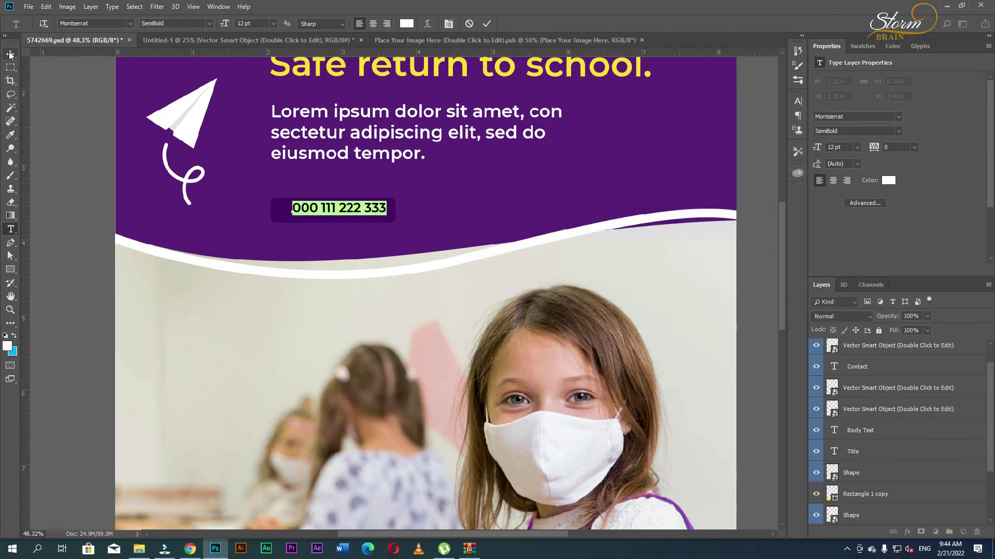
left_click_drag(348, 214, 340, 215)
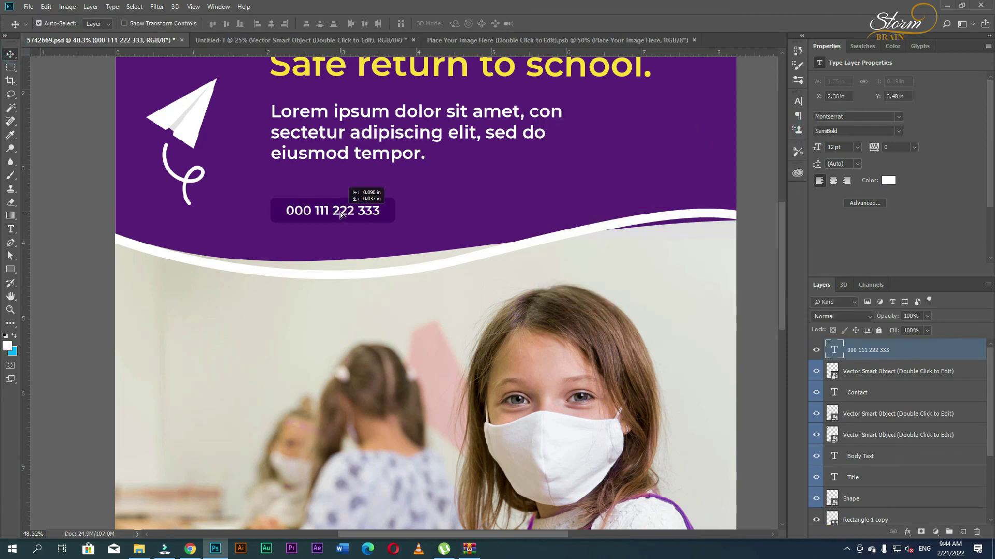
left_click(390, 217)
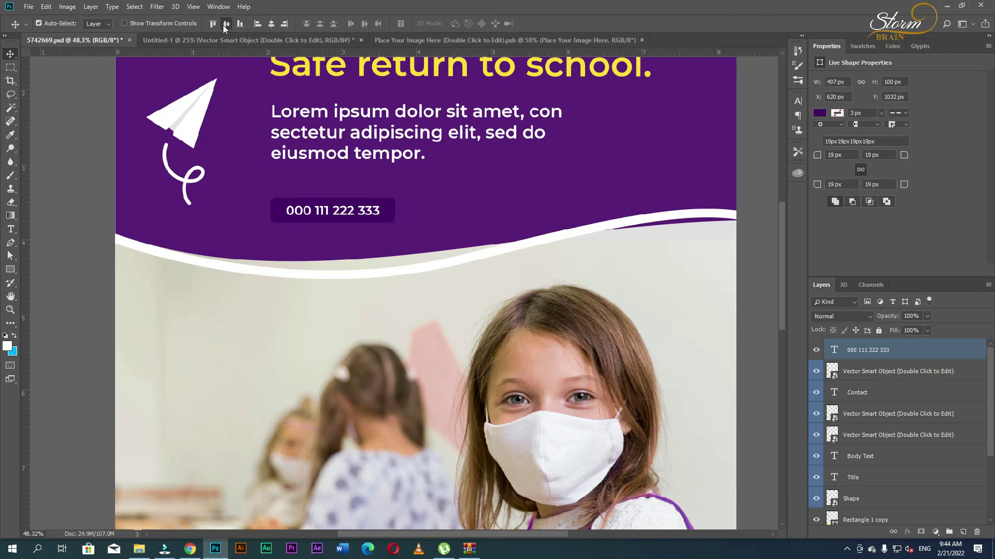
left_click(417, 205)
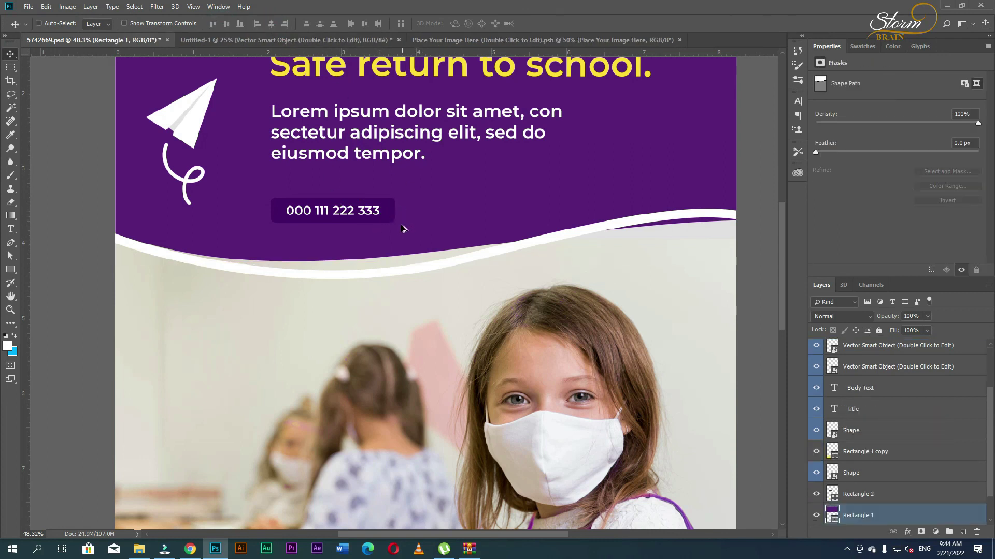
scroll(403, 229, "down", 5)
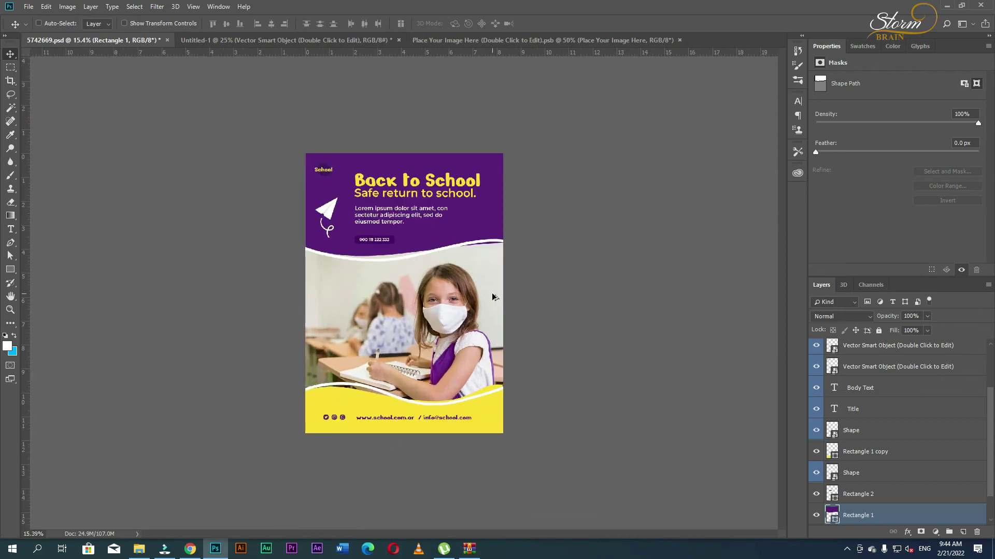
scroll(492, 294, "up", 1)
left_click(589, 319, "ctrl")
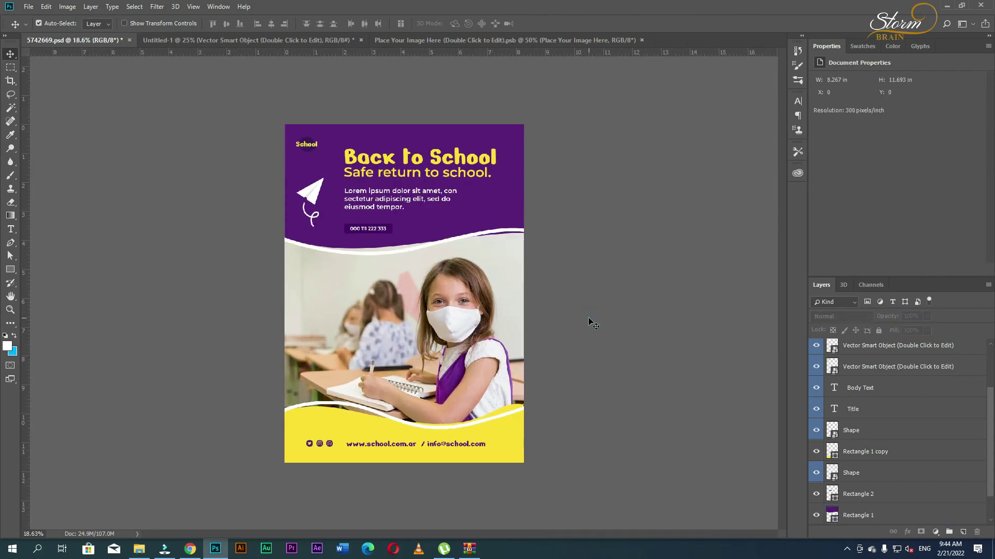